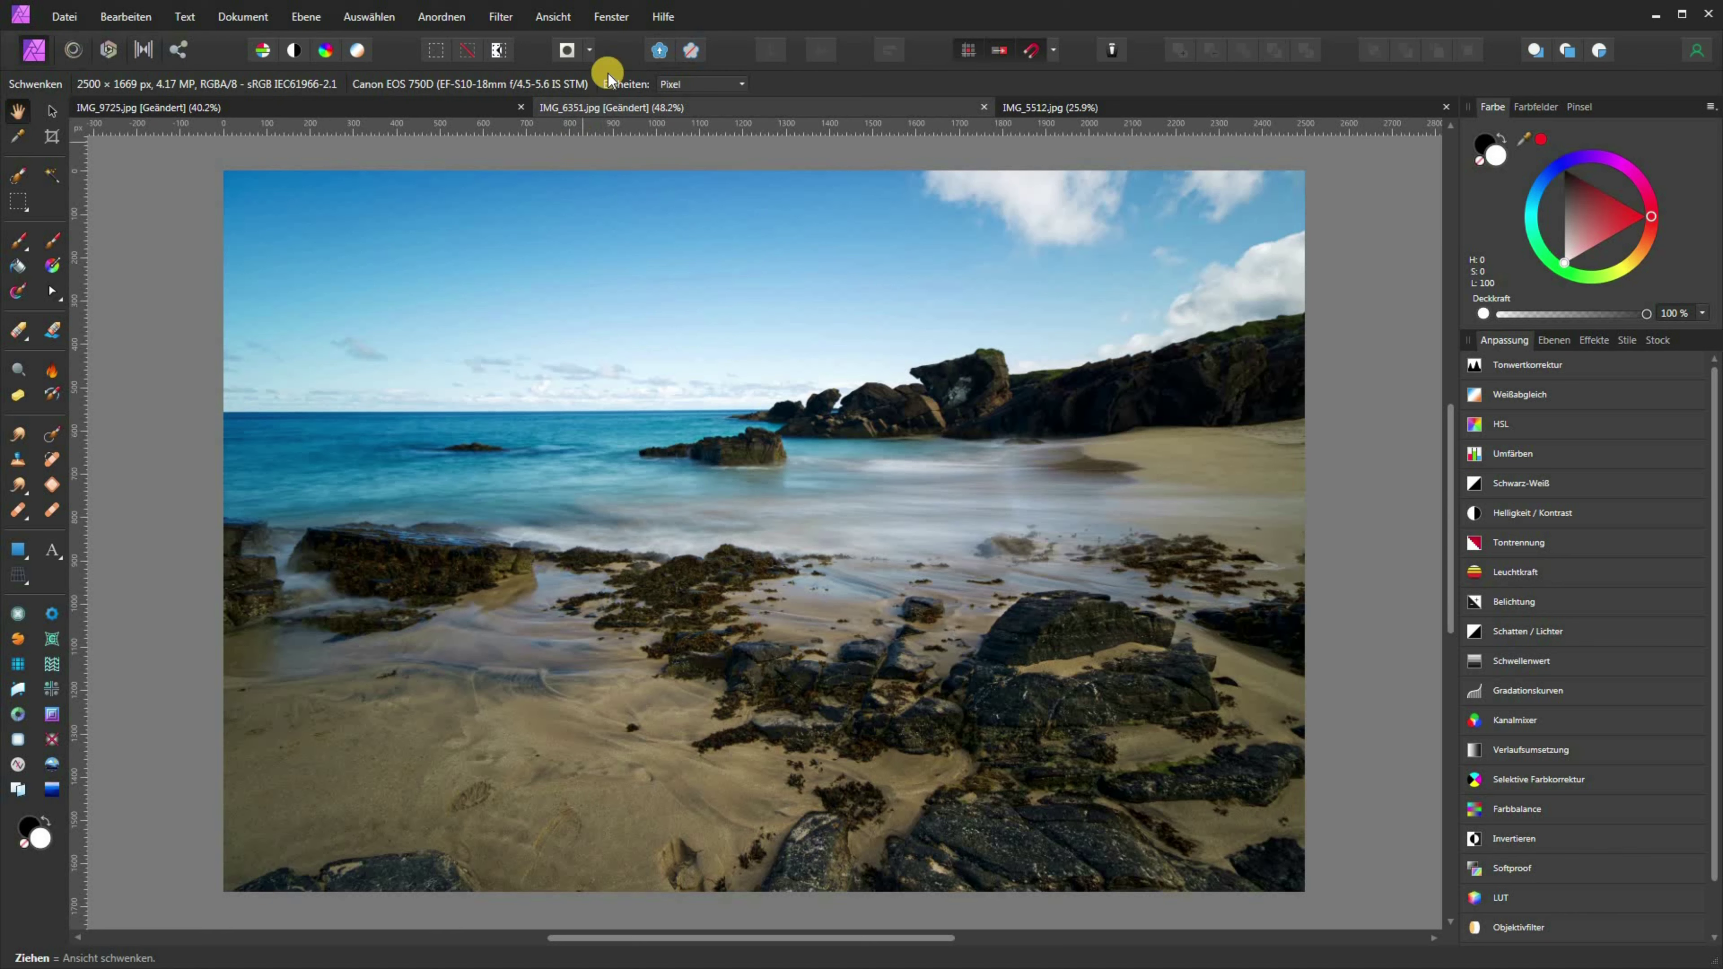
Show the Histogramm panel for the beach photo and refresh it so it is calculated from the full image
click(558, 20)
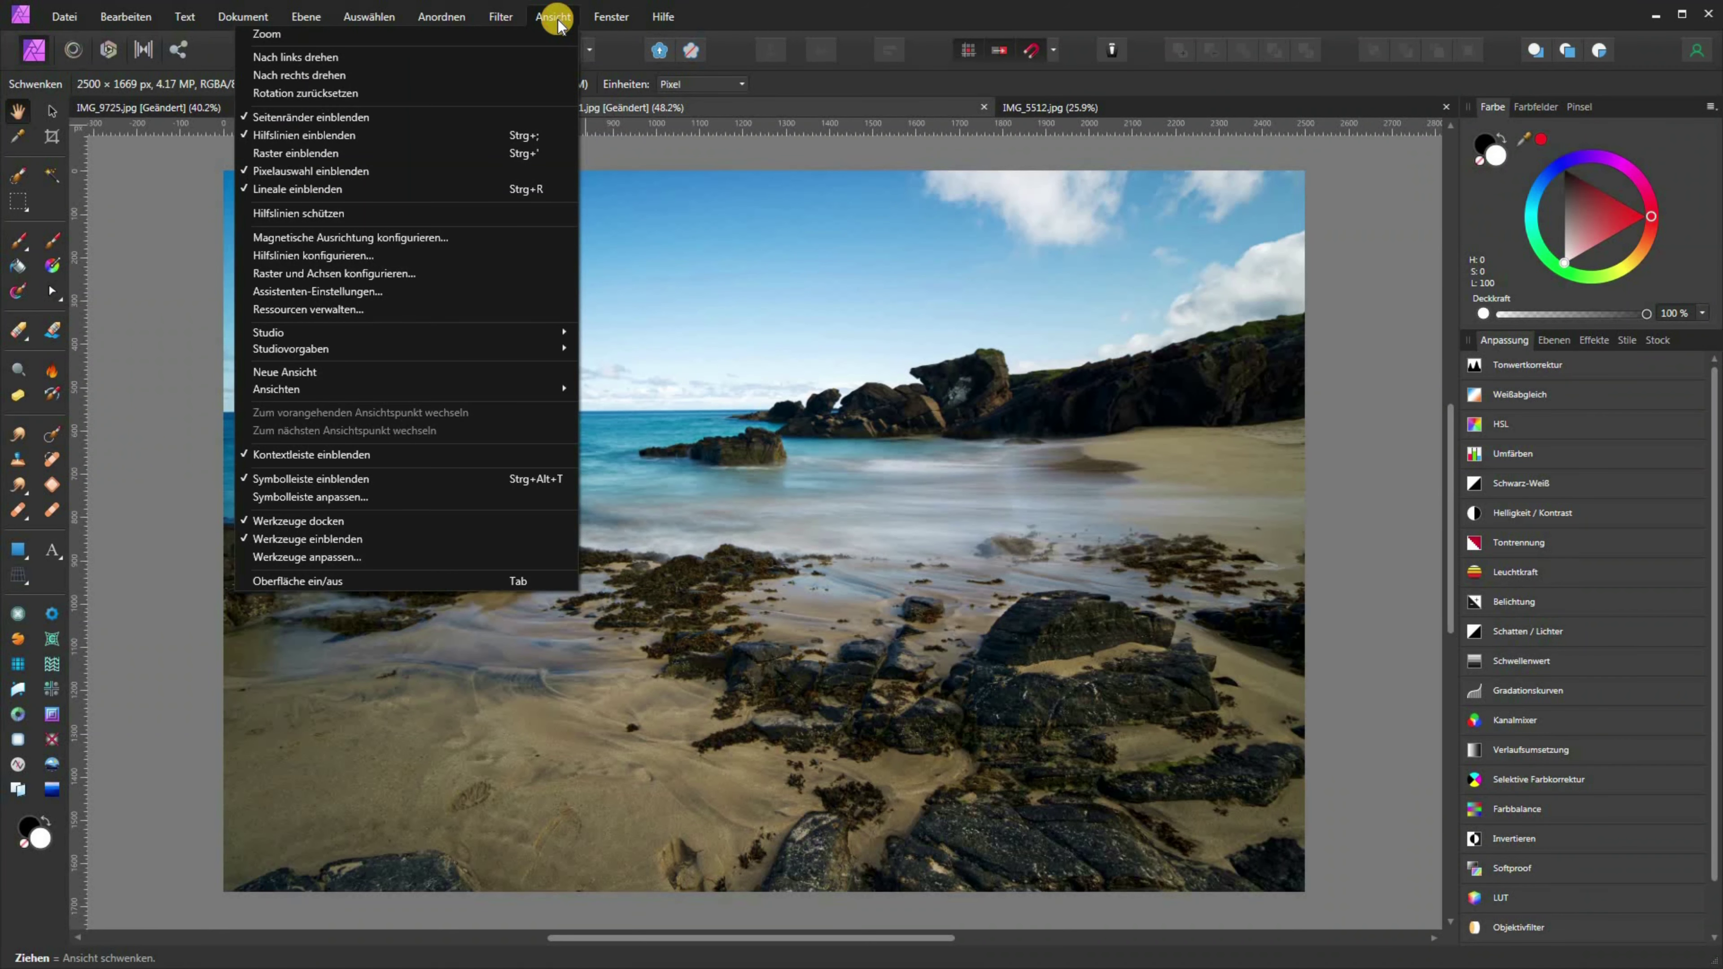
mouse_move(438, 325)
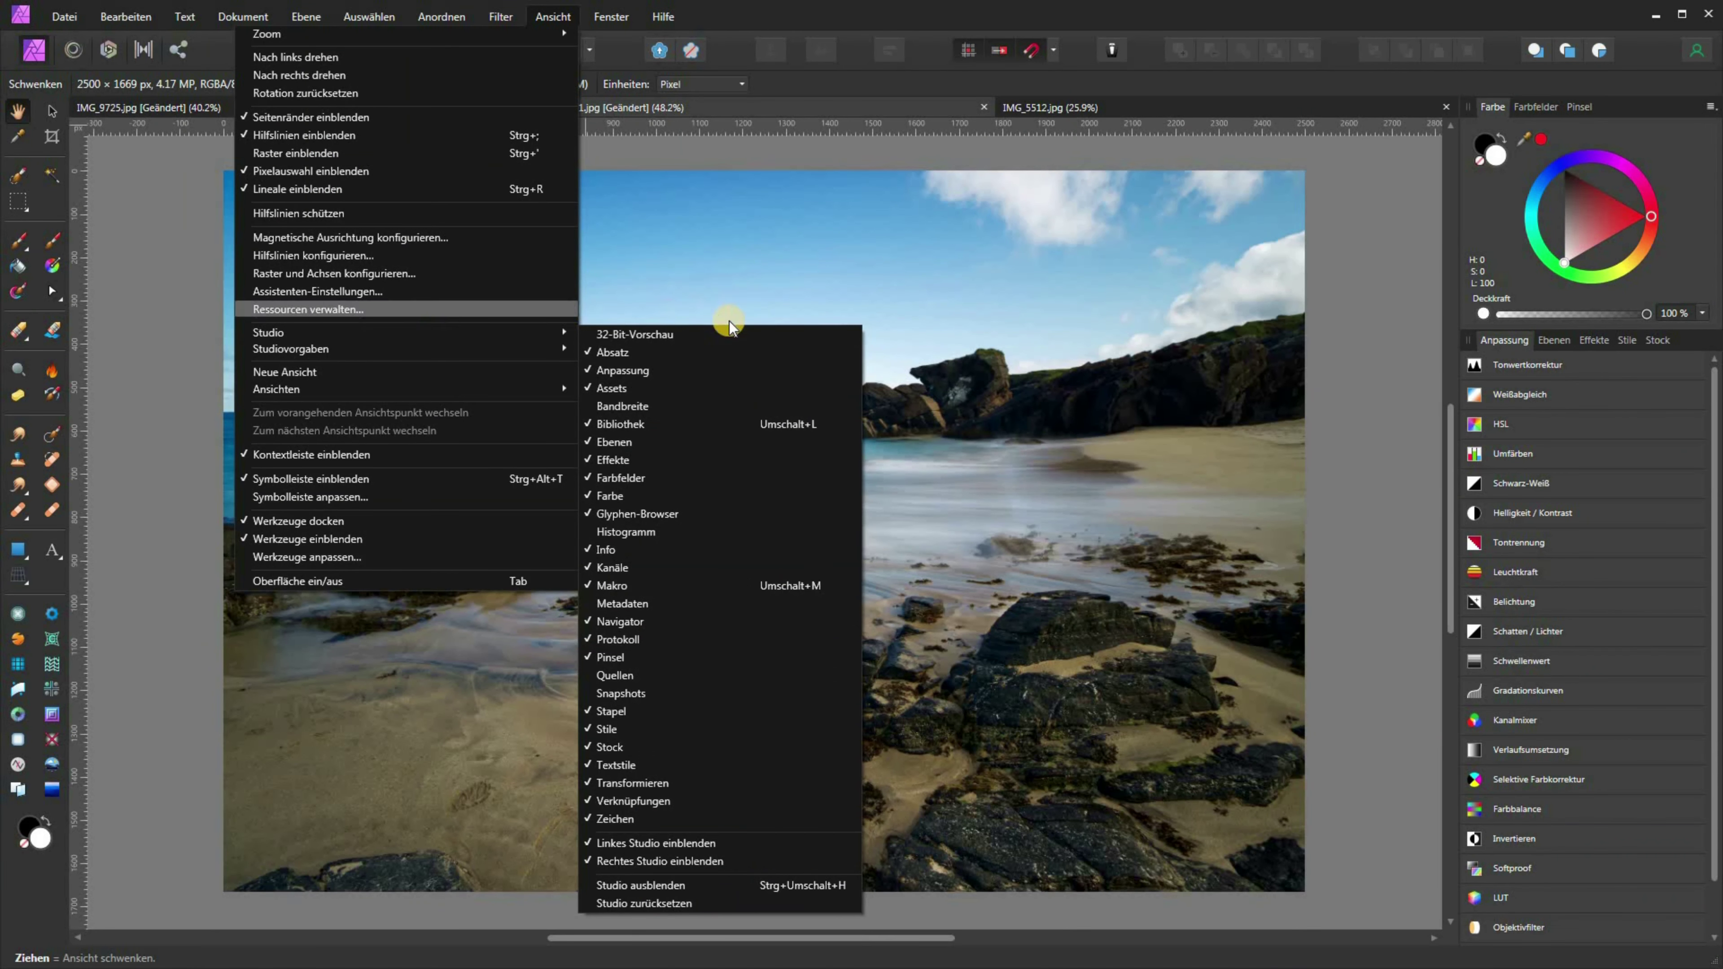
click(645, 536)
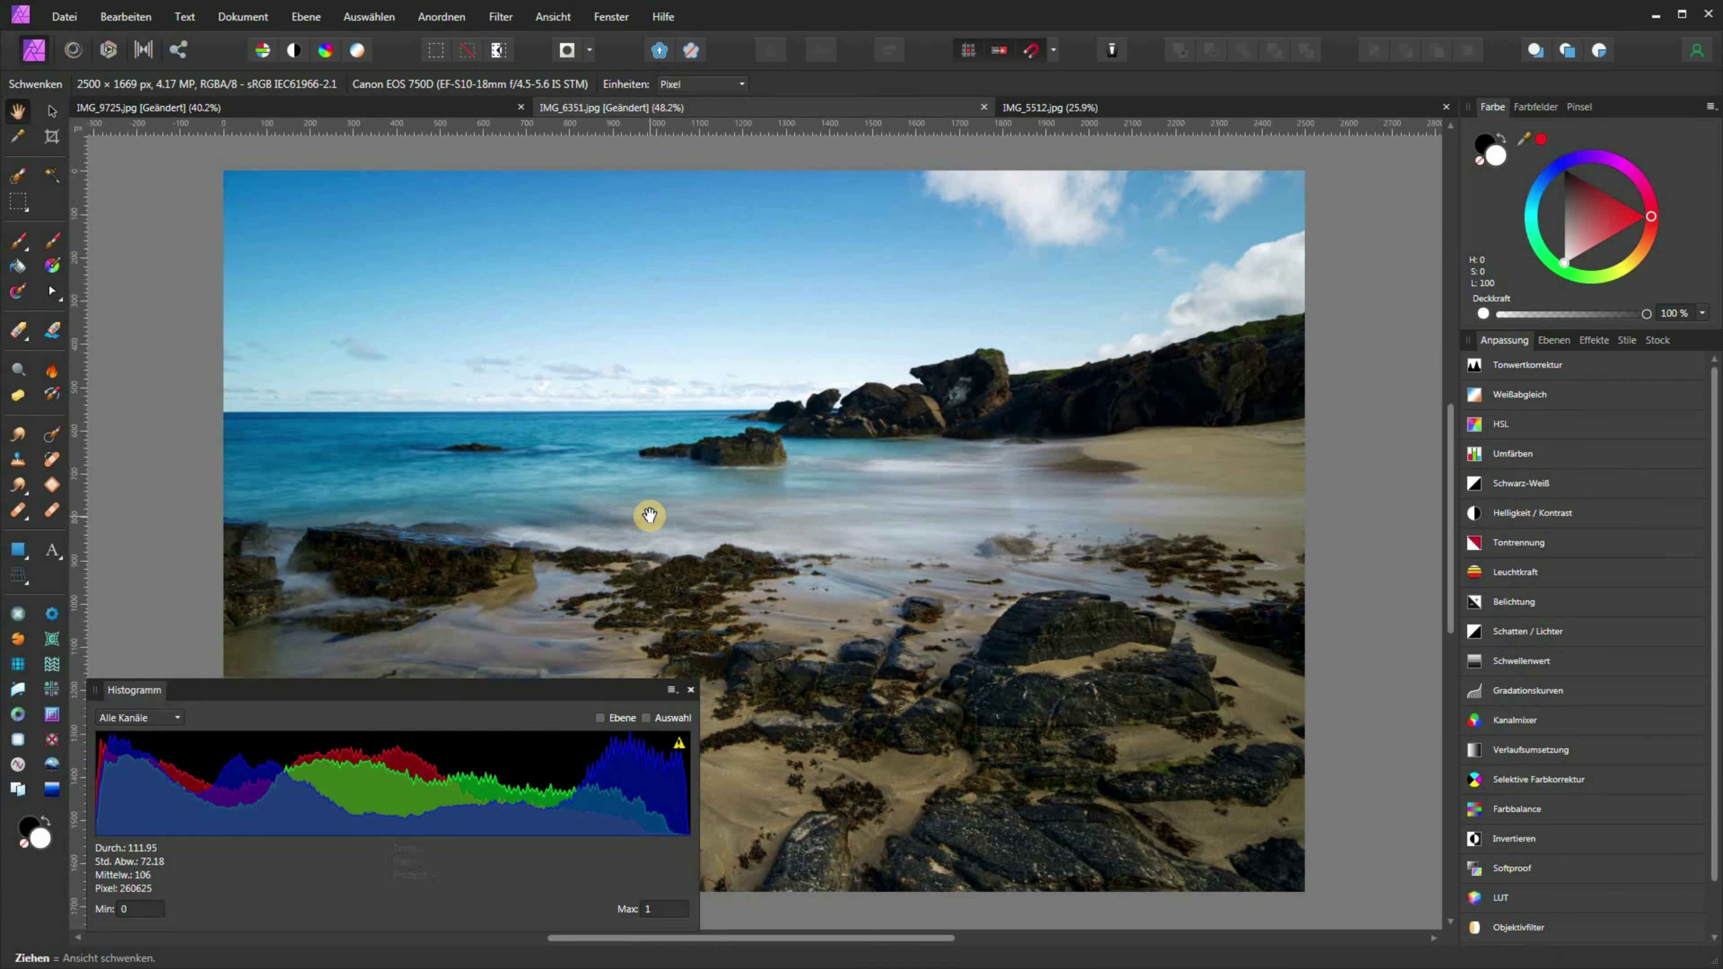
click(679, 745)
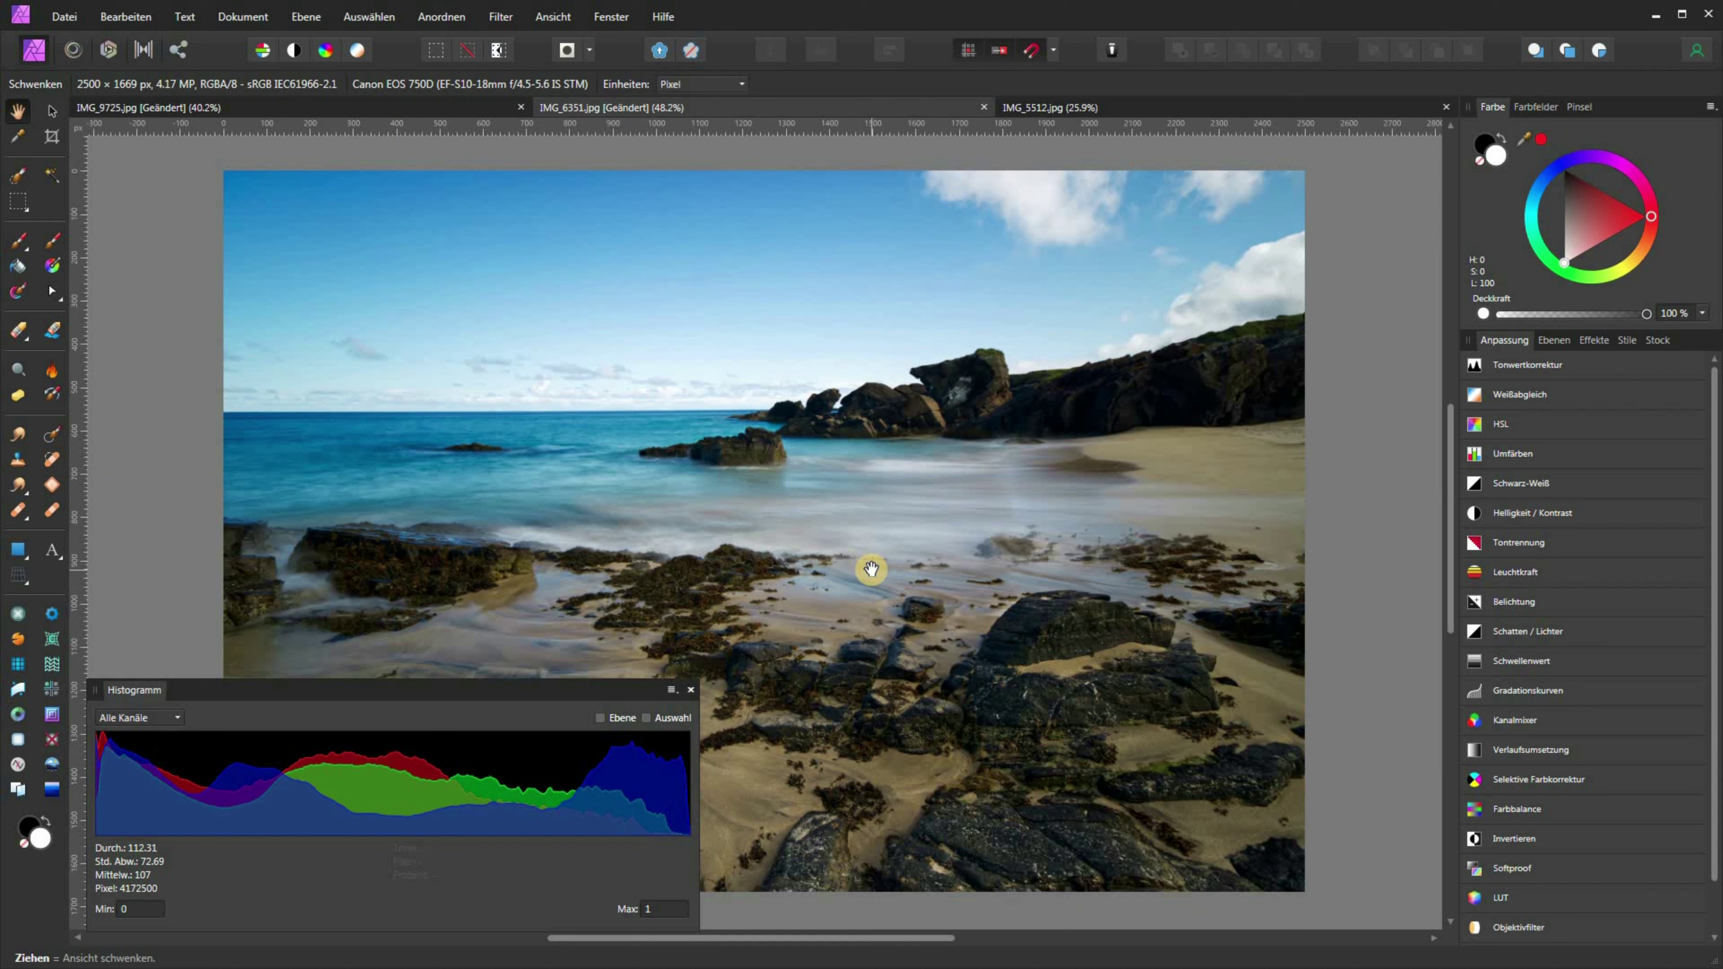
mouse_move(340, 800)
Try a standard Threshold adjustment (Schwellenwert) on the beach photo, look at its histogram and delete the adjustment
click(1485, 662)
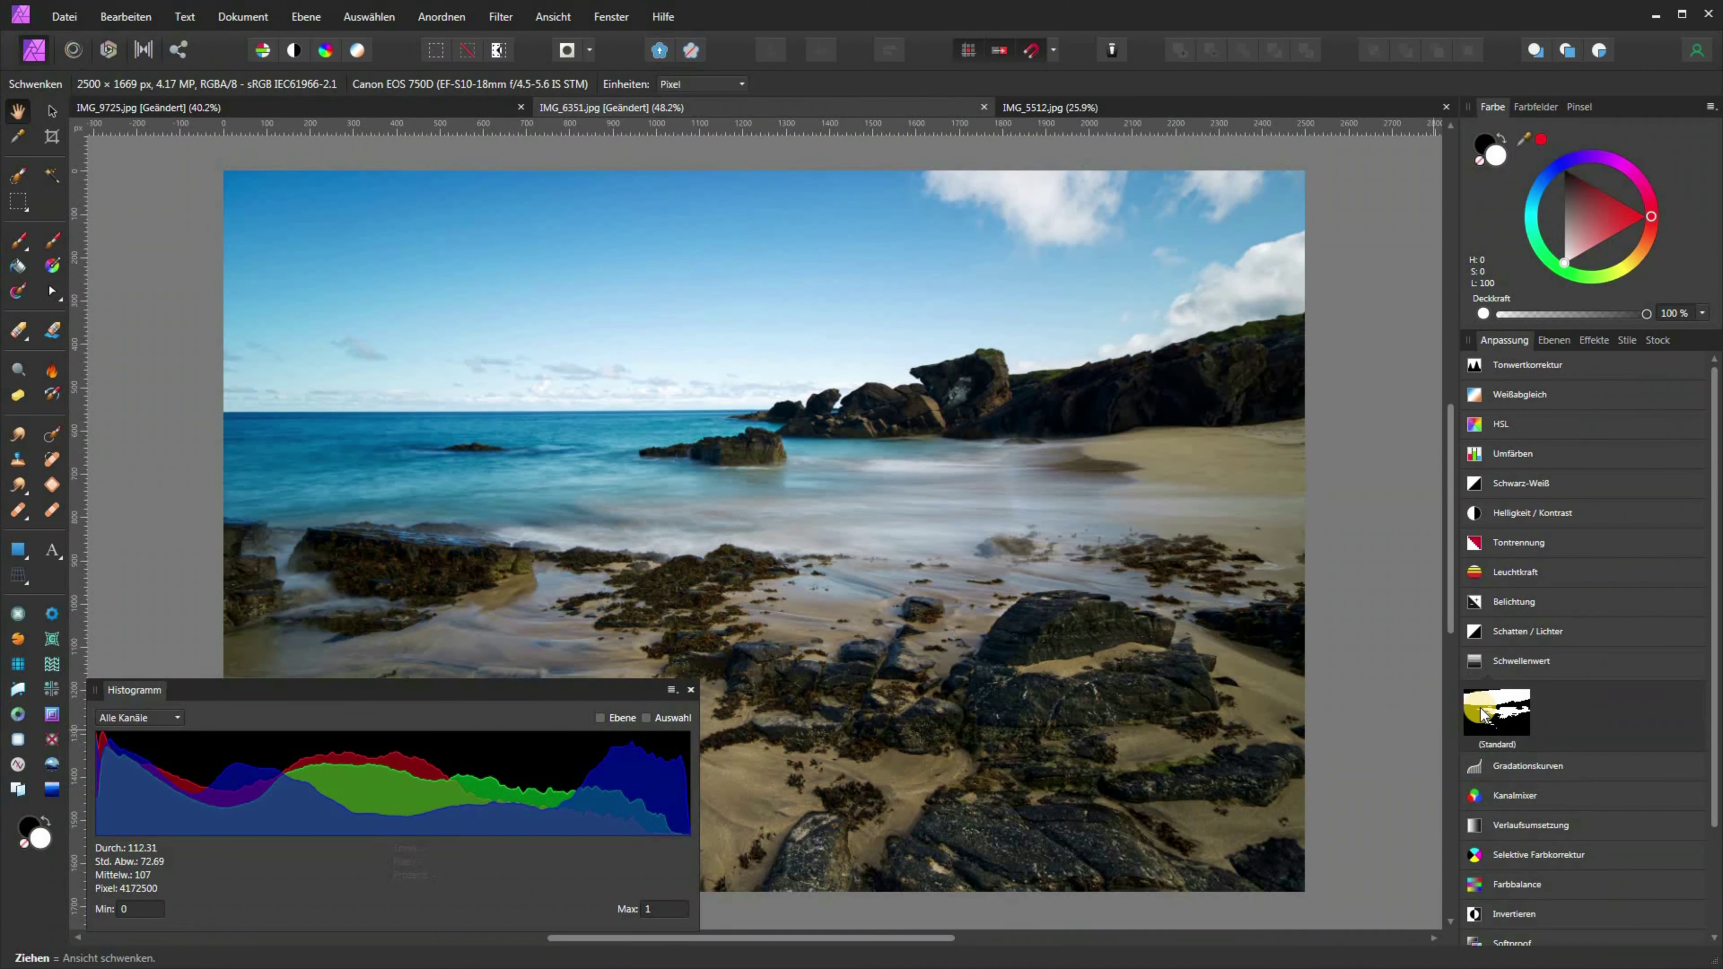
drag(1337, 754, 1330, 750)
drag(1246, 654, 993, 637)
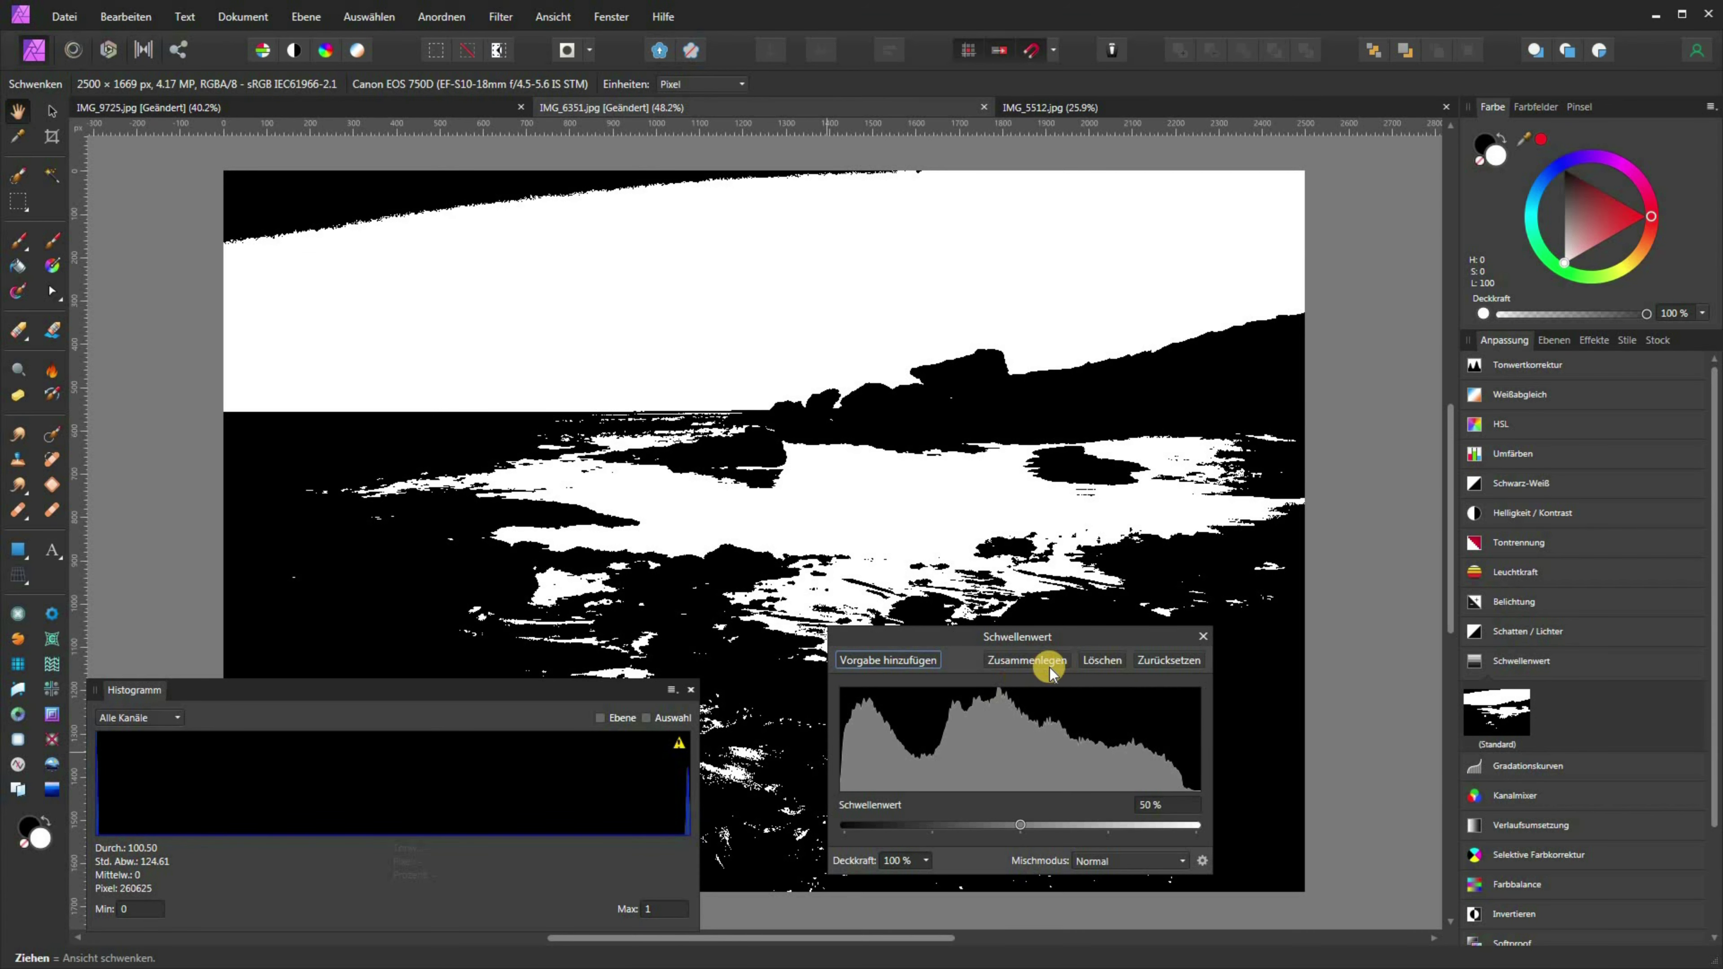
click(1100, 661)
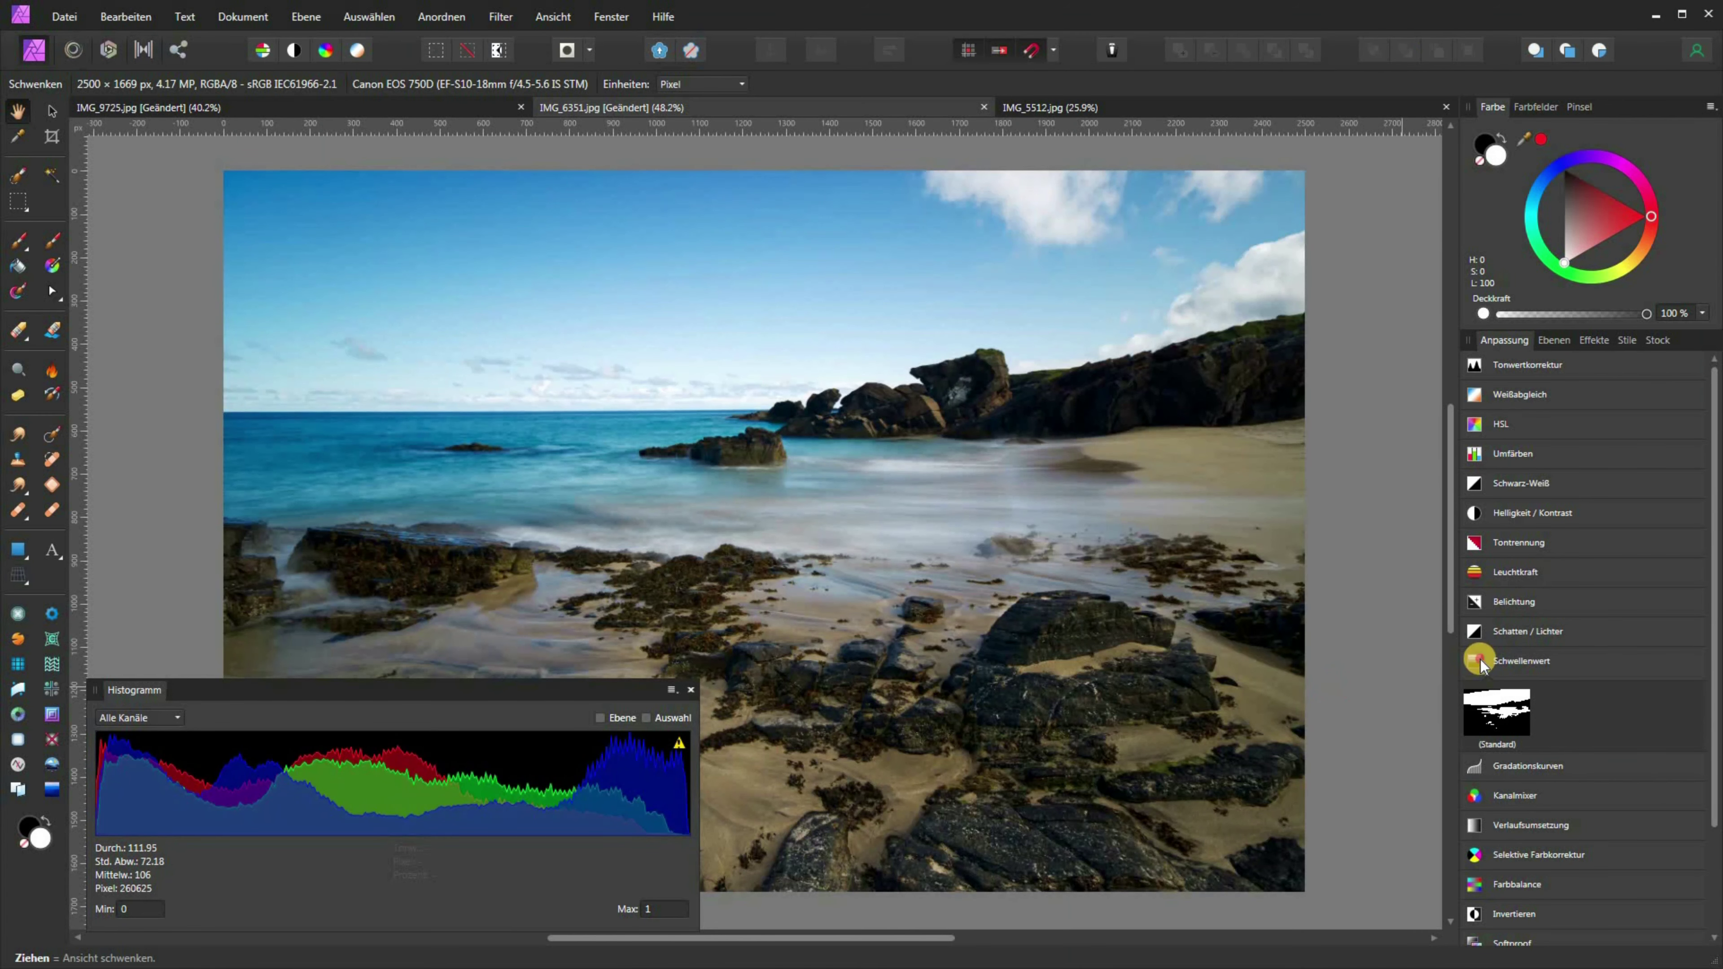
Place the Histogramm panel over the middle of the beach photo and examine the shadow, midtone and highlight distribution
mouse_move(330, 787)
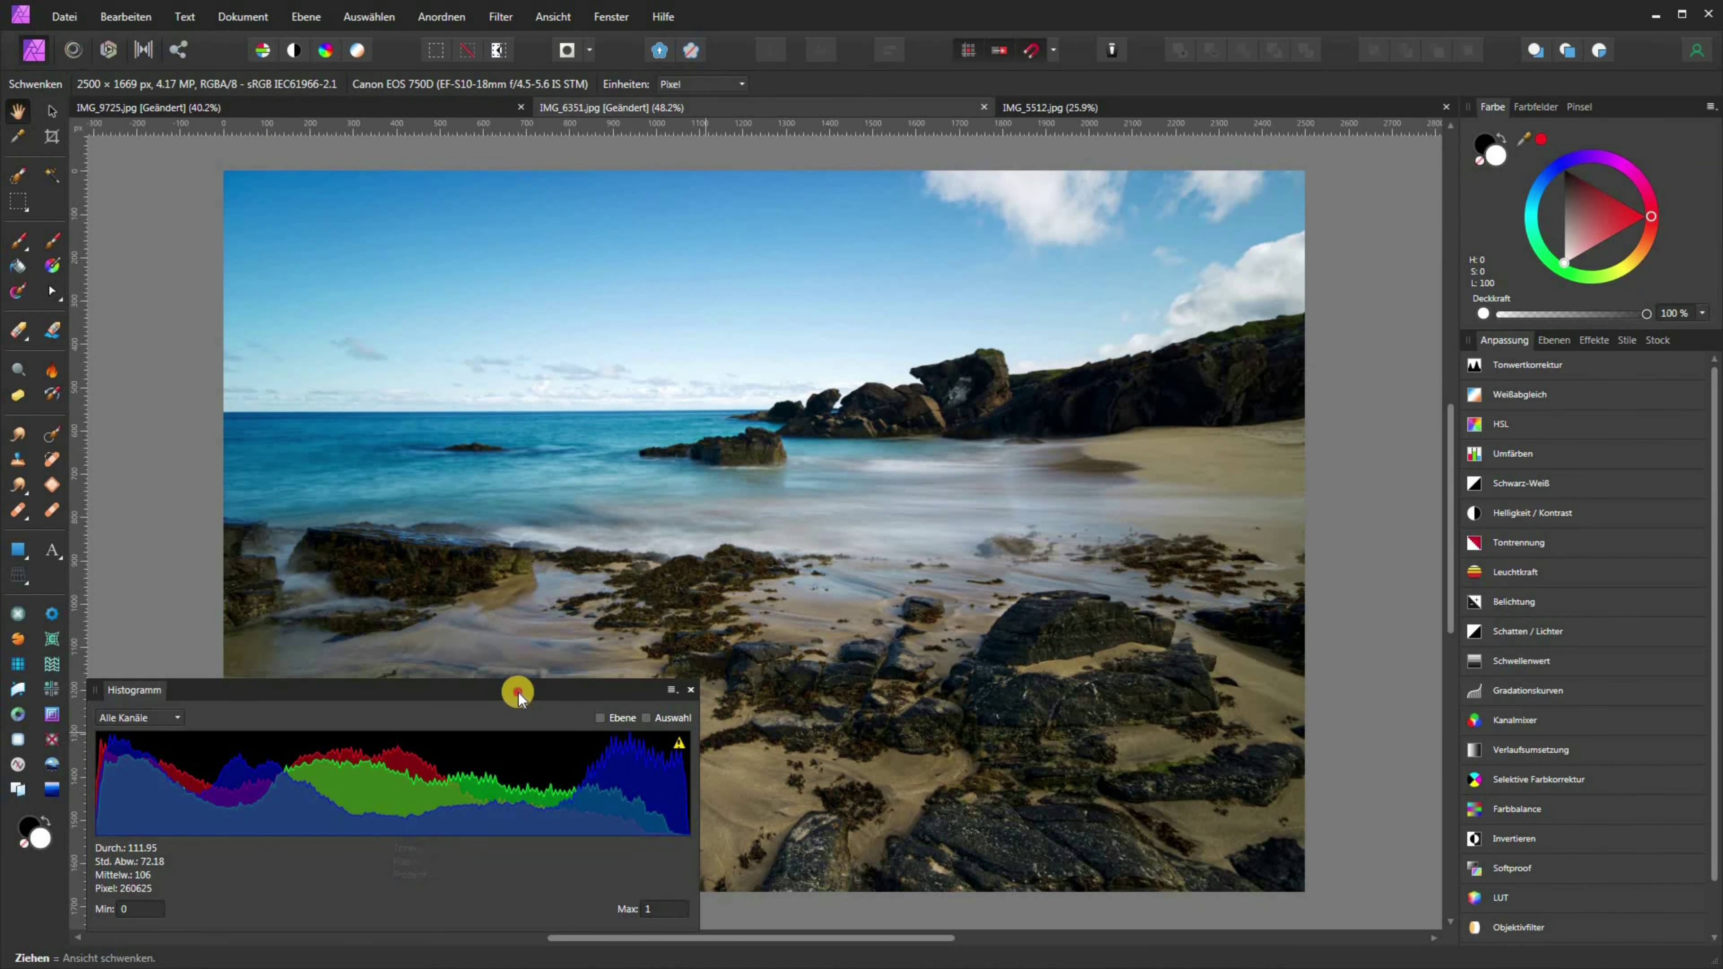
drag(518, 696, 819, 615)
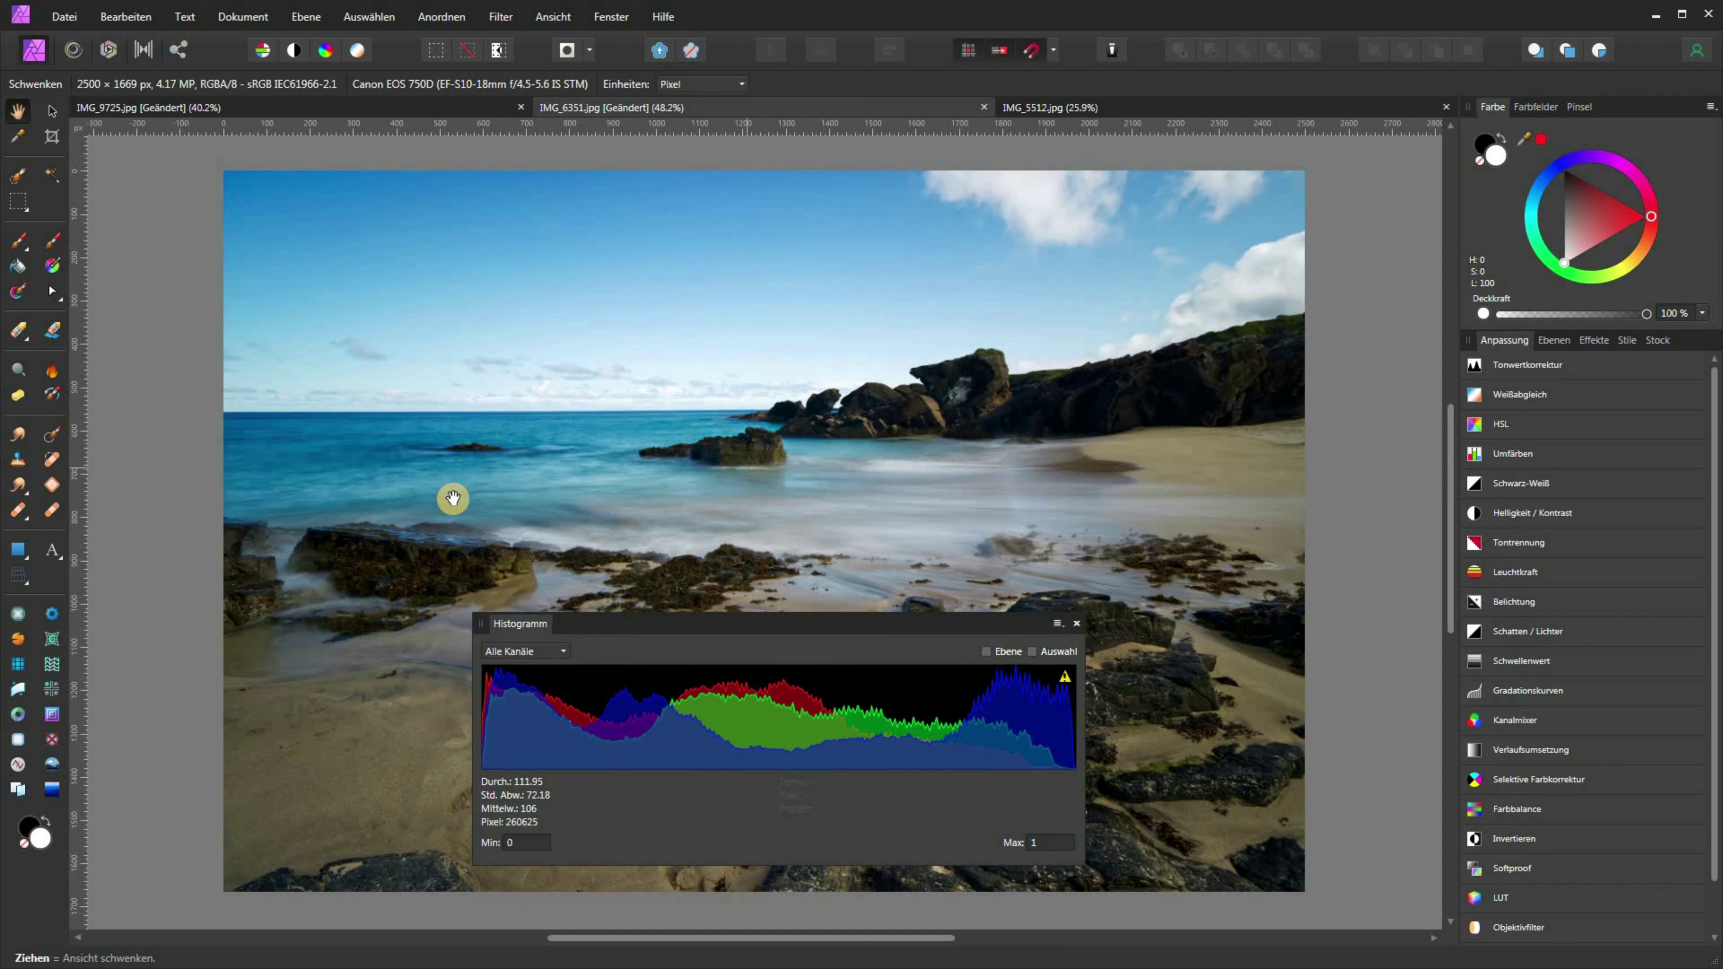
mouse_move(698, 719)
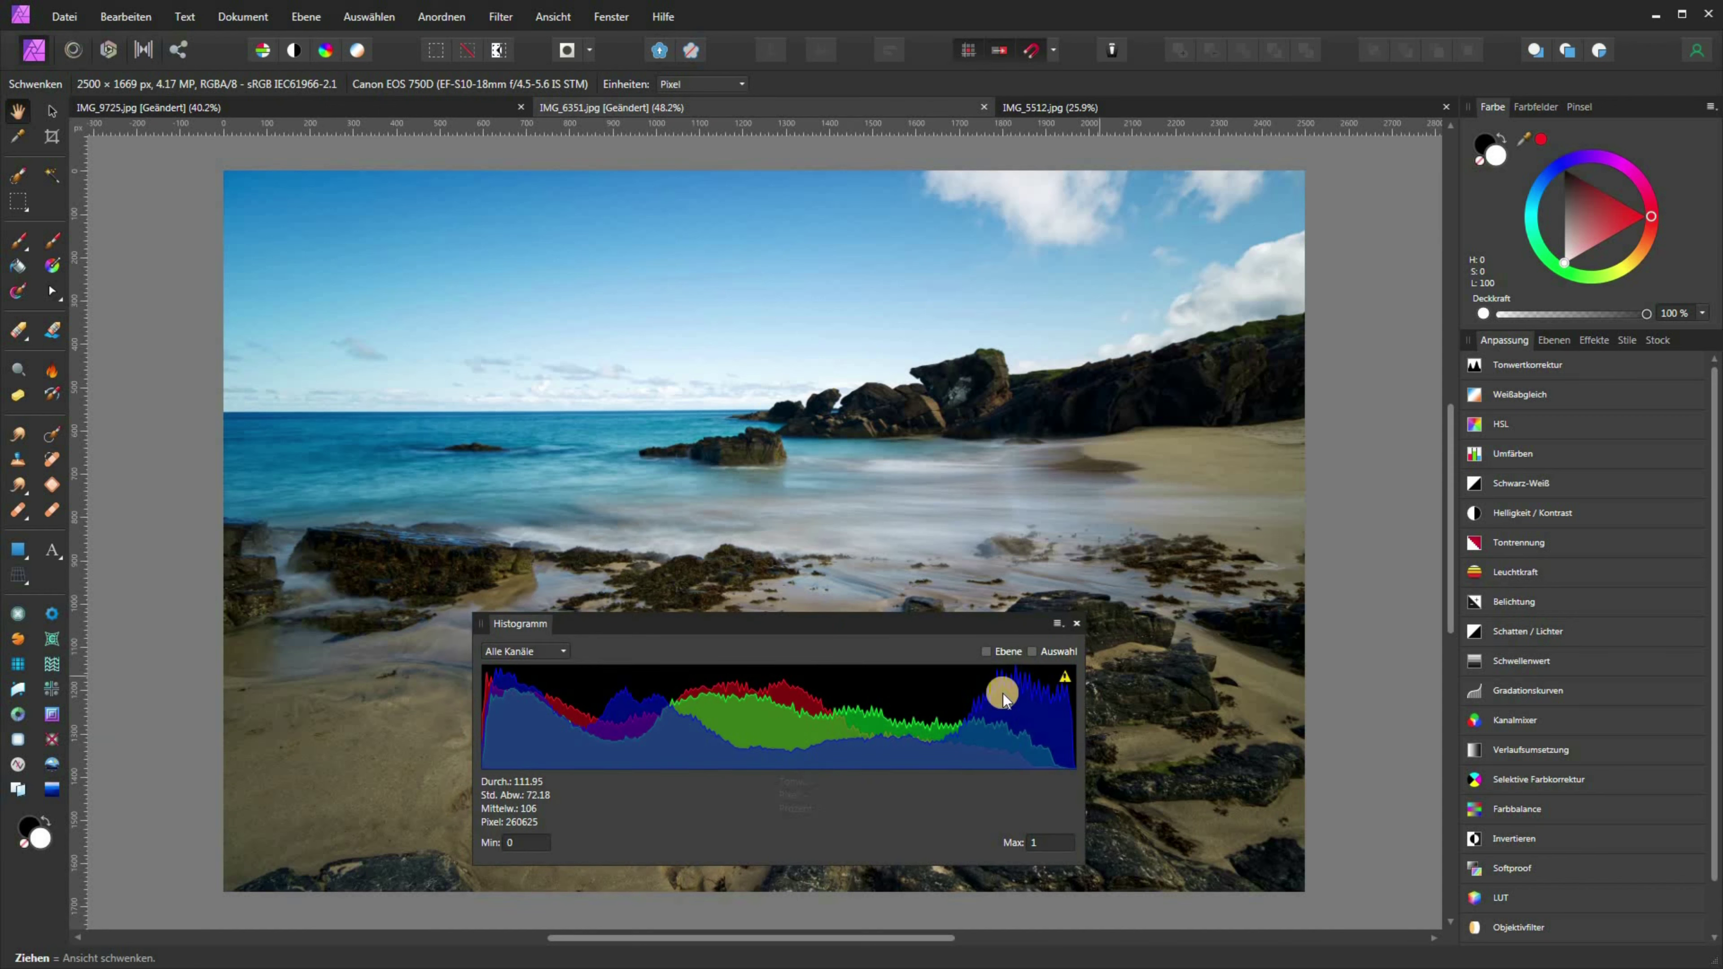
mouse_move(1038, 681)
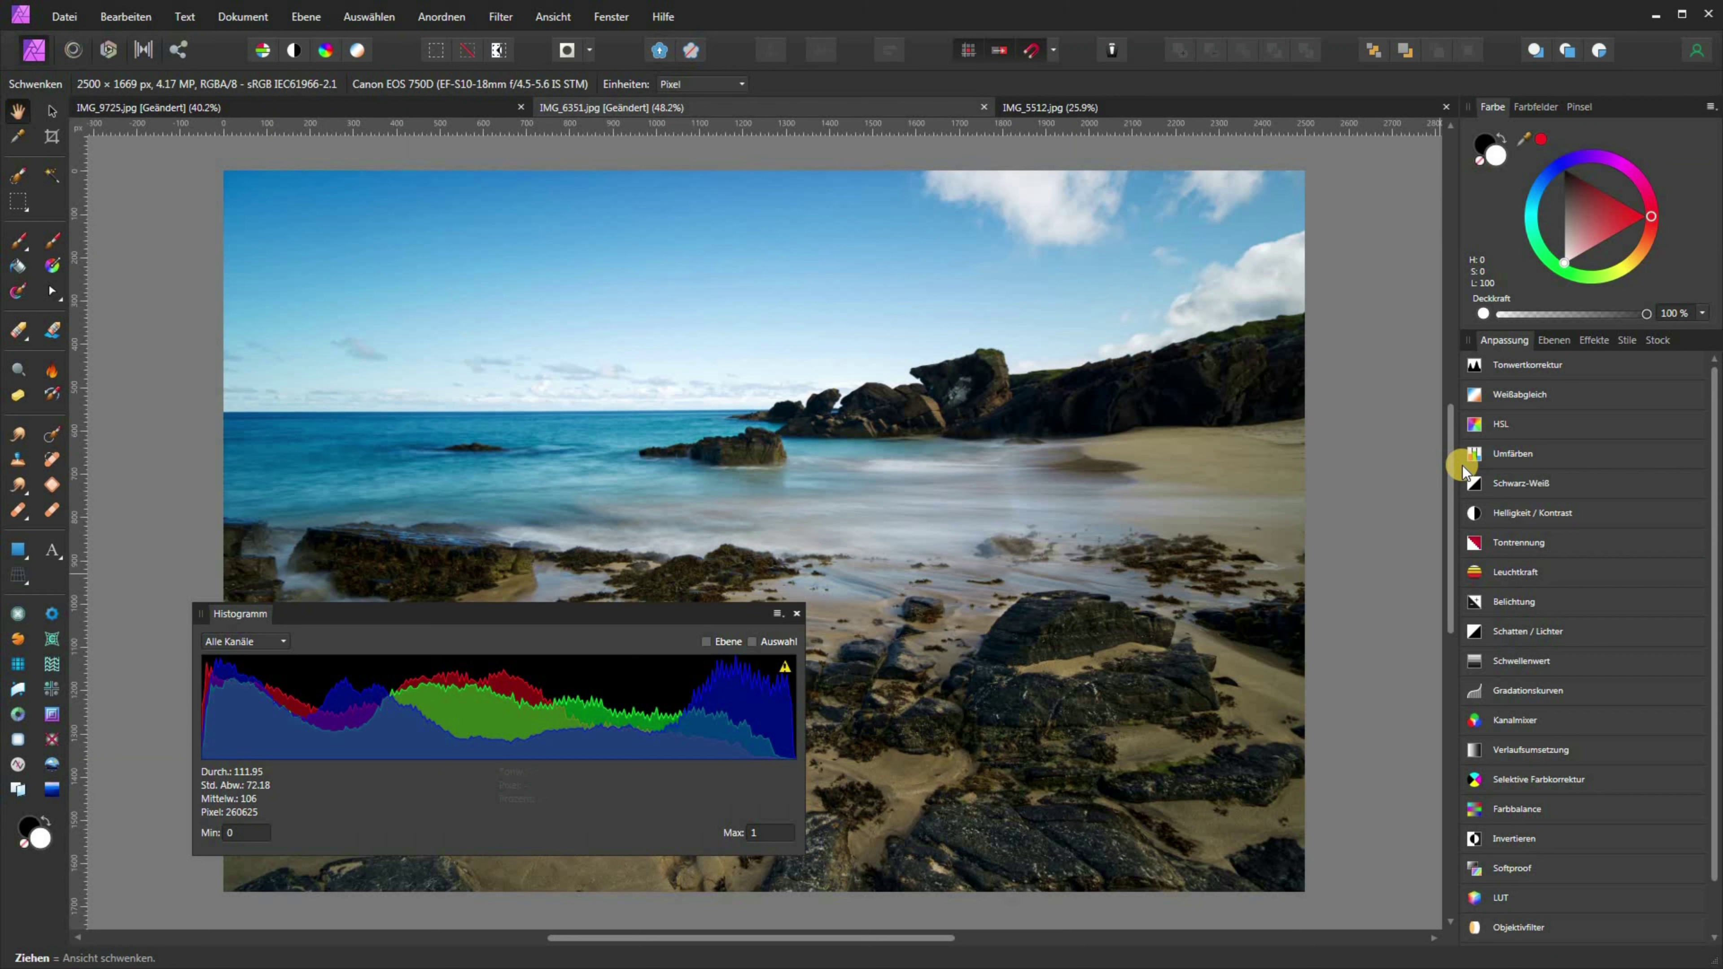
Add a standard Levels adjustment (Tonwertkorrektur) to the beach photo, examine its built-in histogram and close its dialog
click(1472, 370)
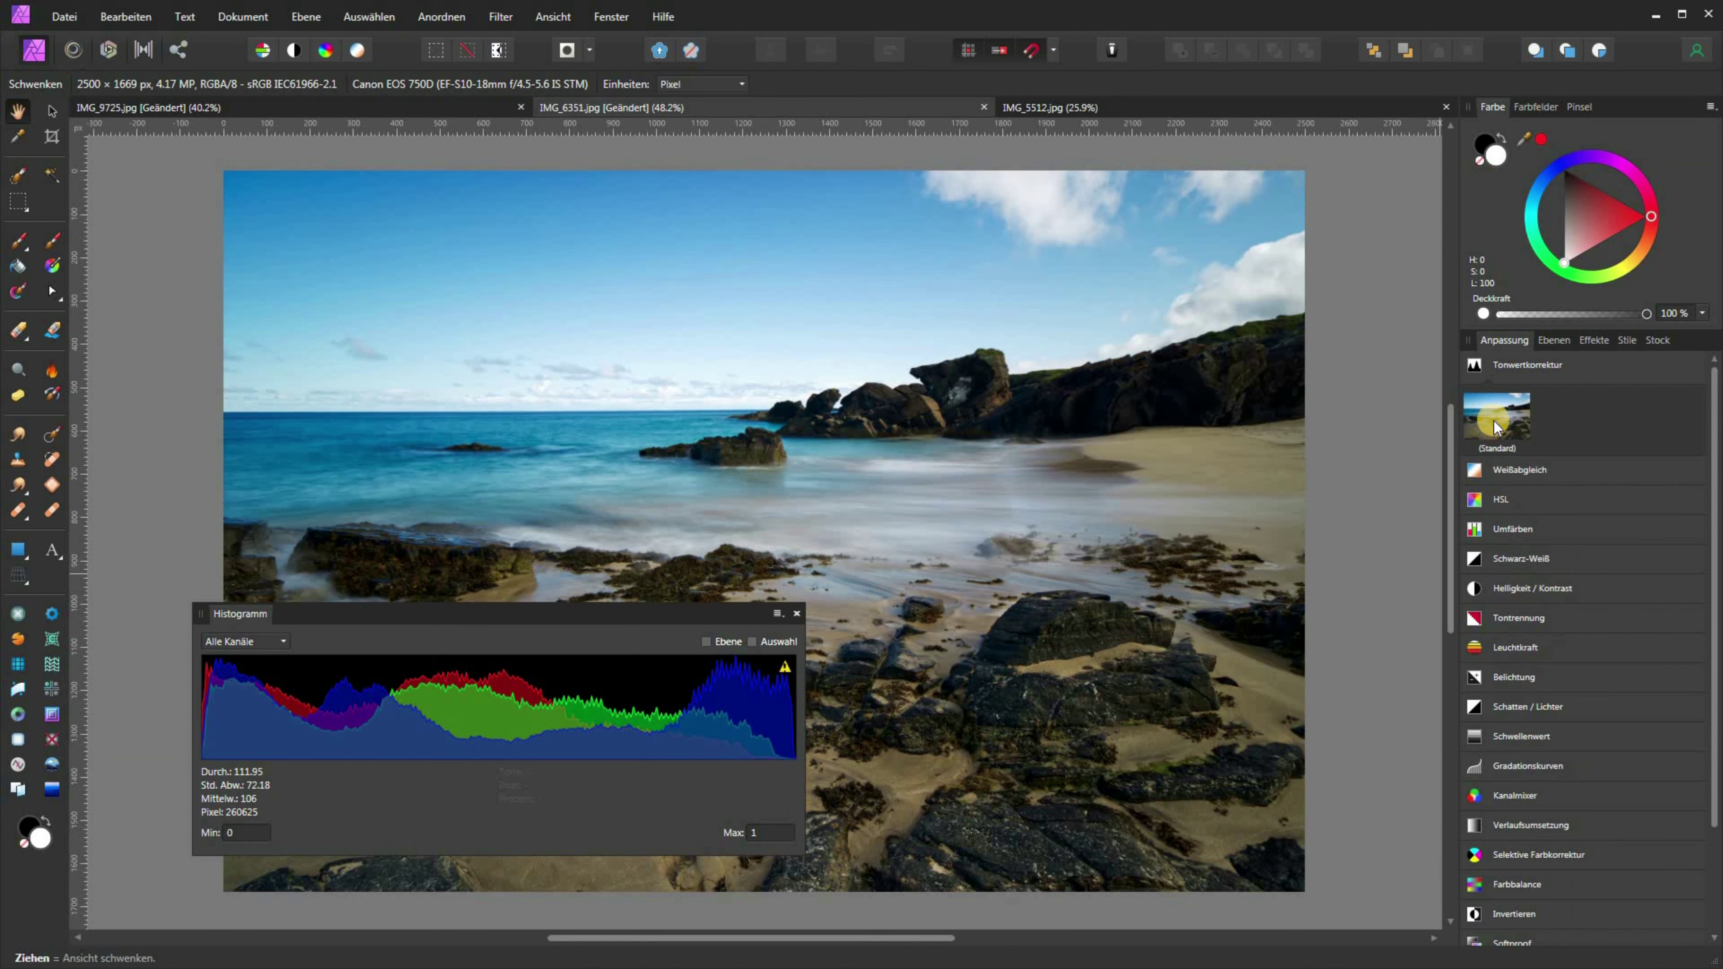
click(1497, 420)
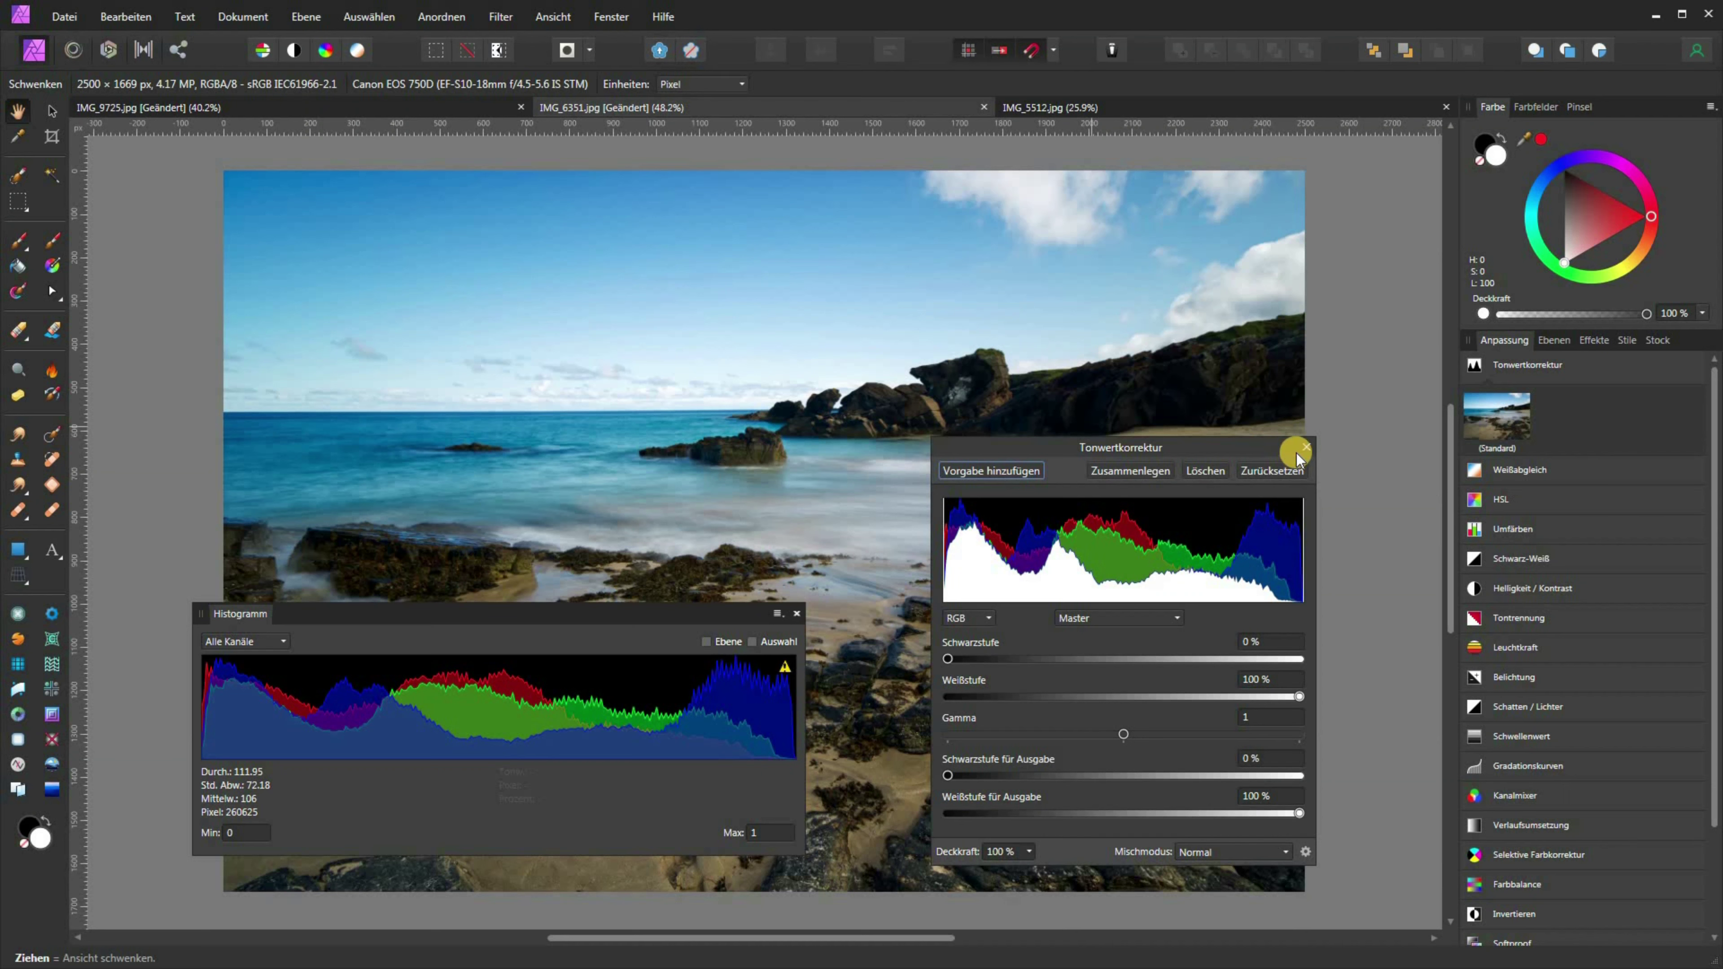
click(1308, 447)
click(1486, 364)
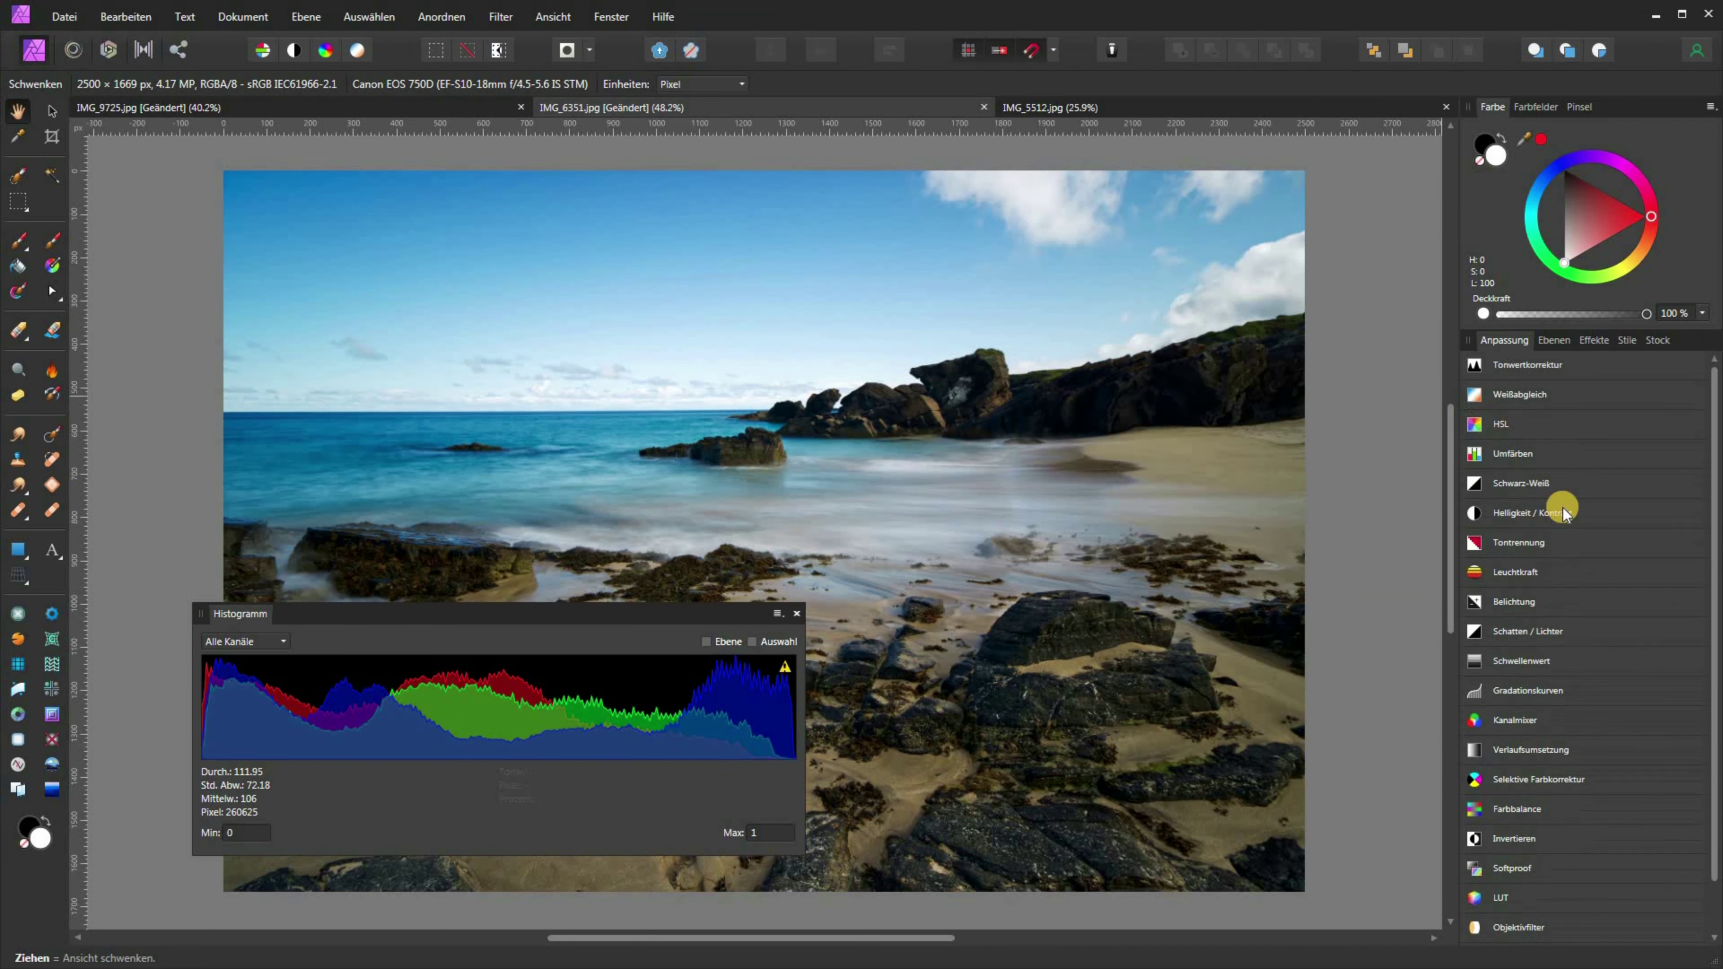
Add a standard Curves adjustment (Gradationskurven) to the beach photo and examine the histogram behind its curve
click(1480, 689)
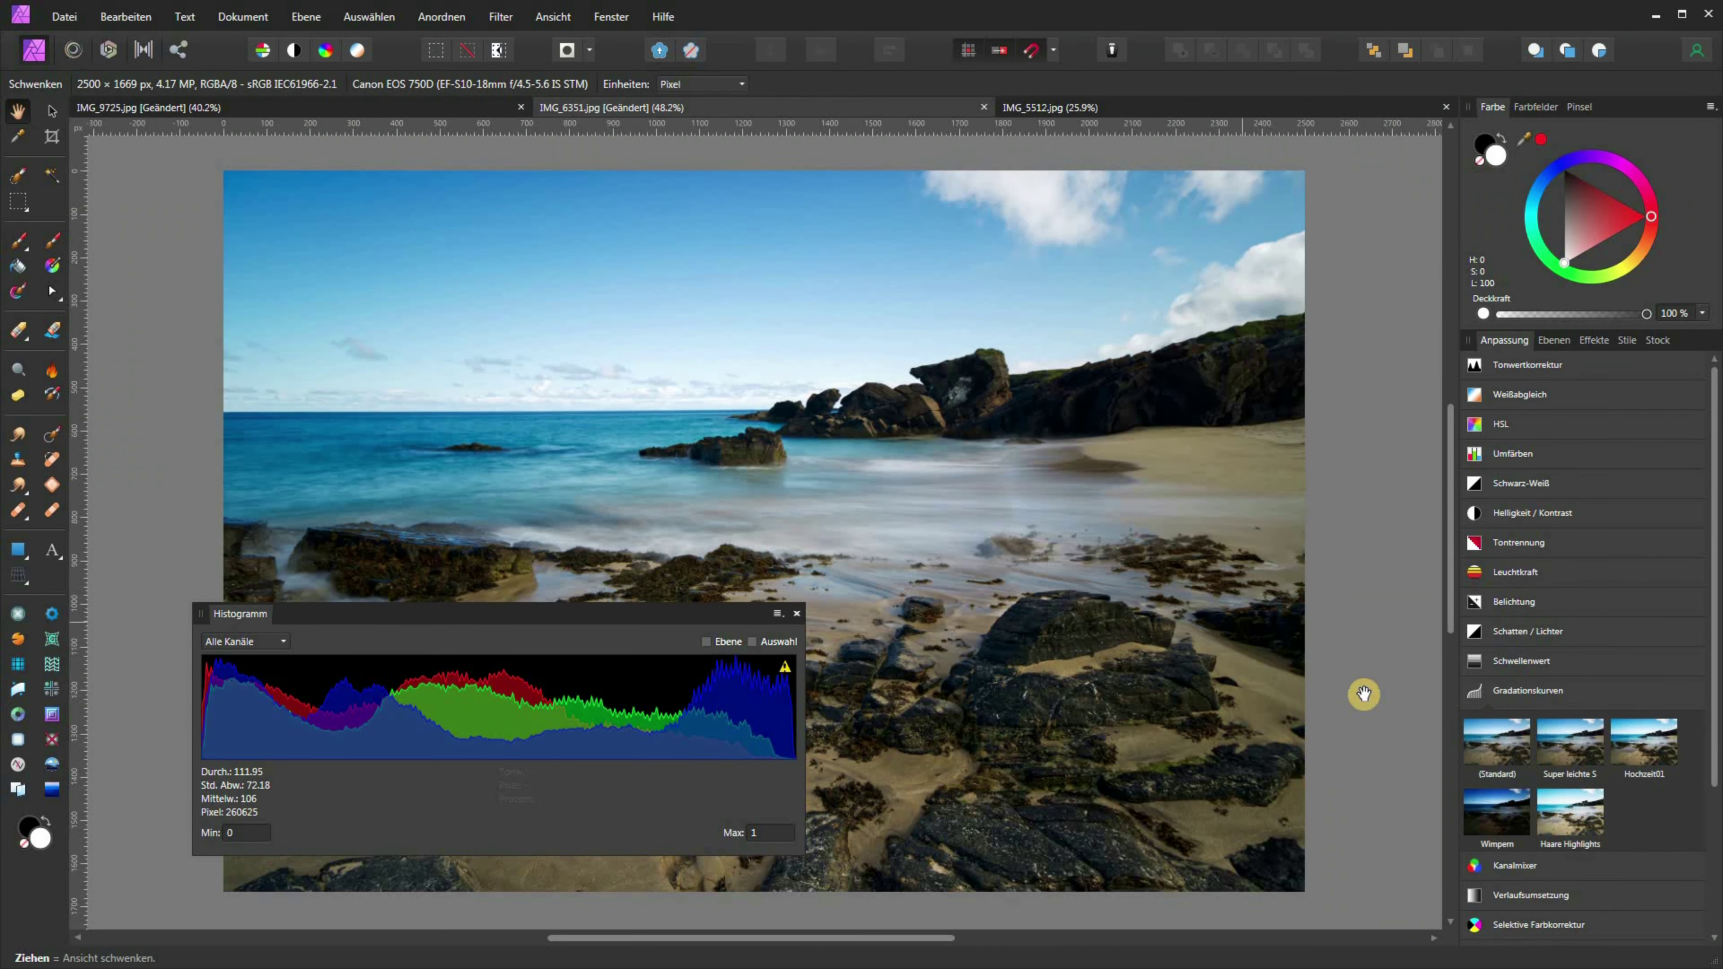
click(1486, 738)
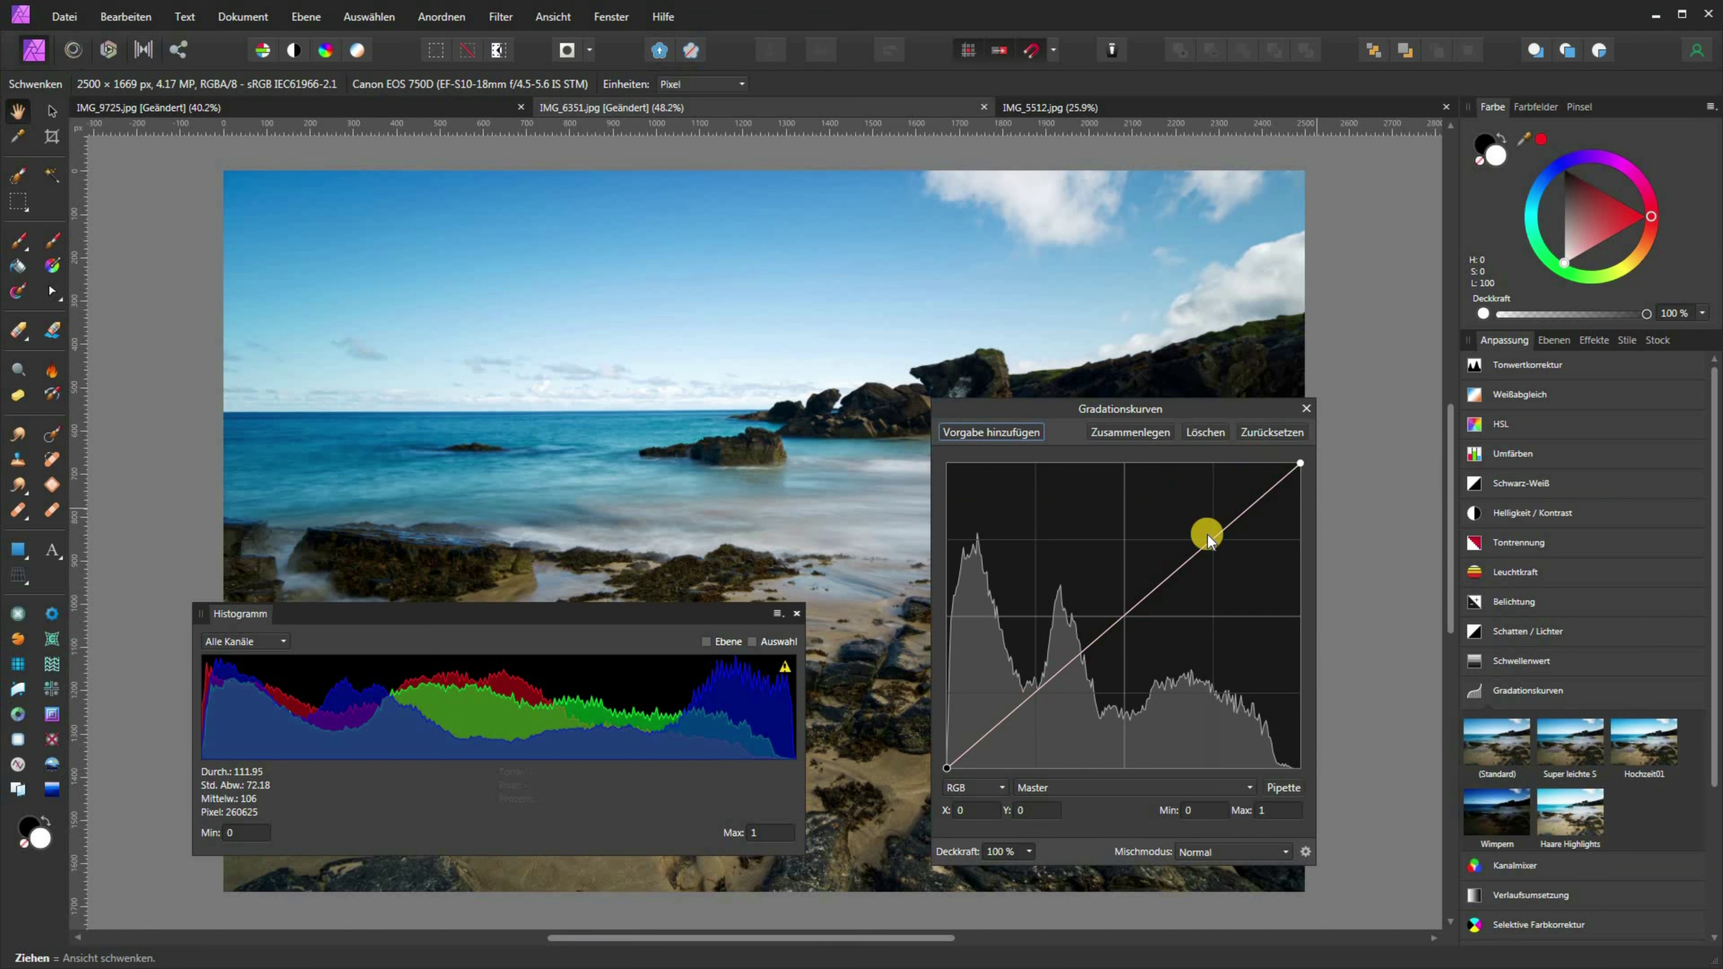
click(1275, 764)
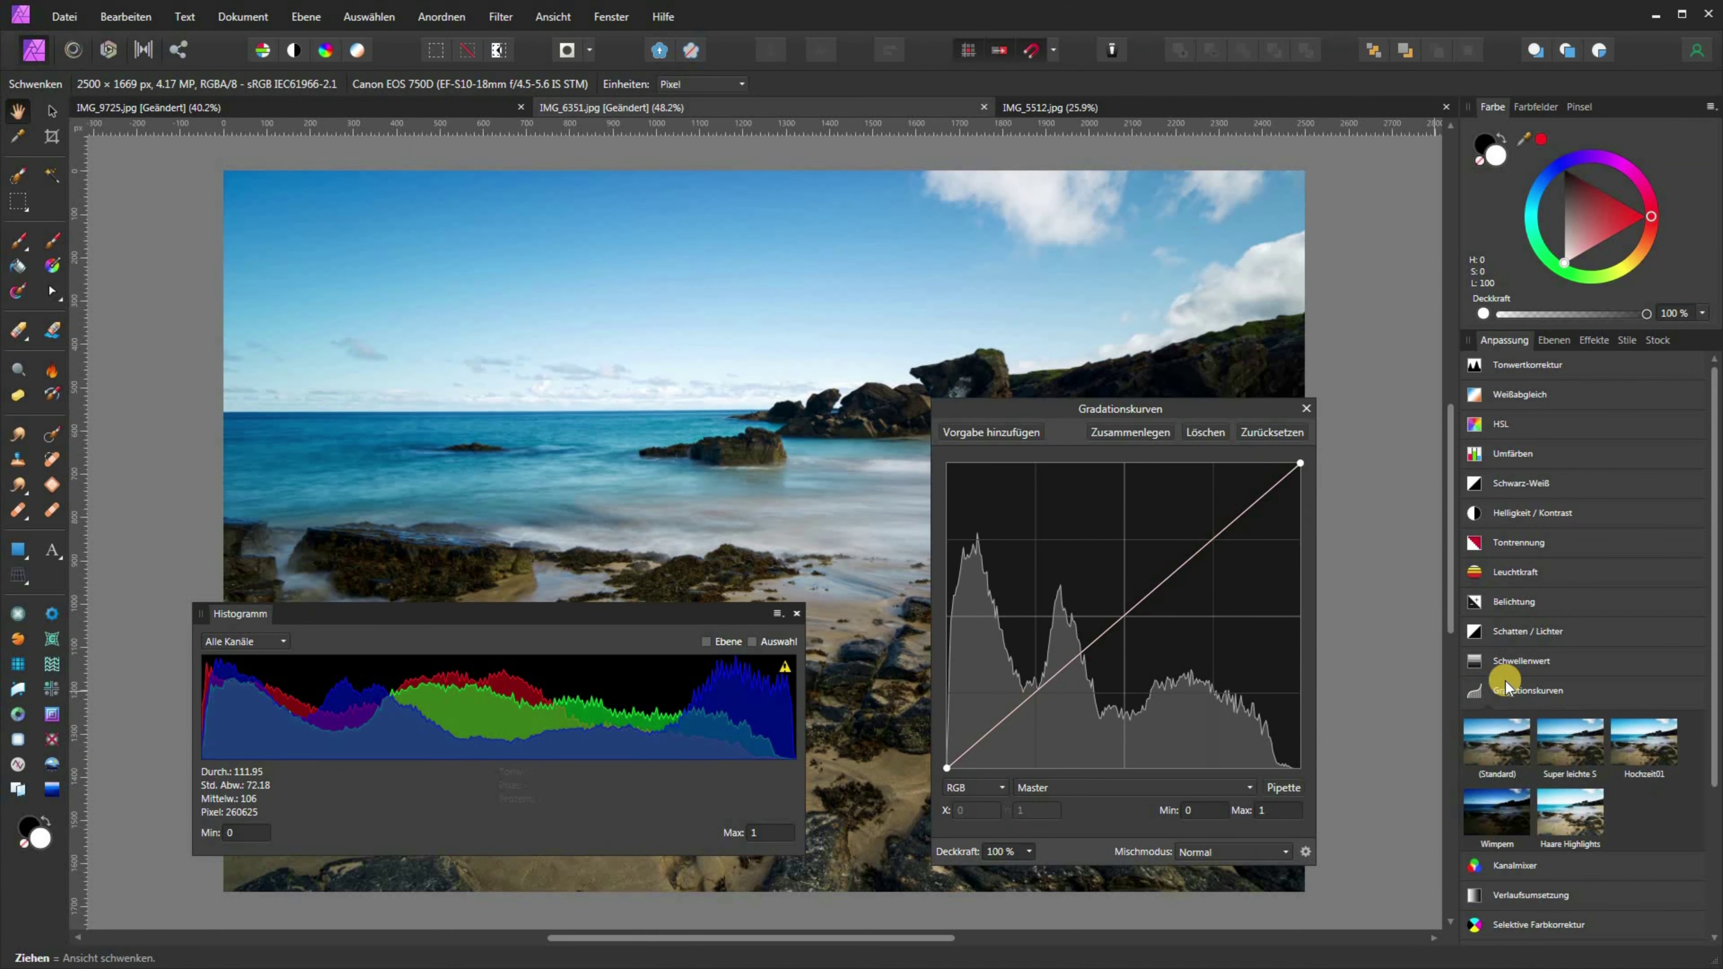
Add a standard Threshold adjustment (Schwellenwert) at 50 % to compare its histogram, and delete the adjustment
click(1467, 660)
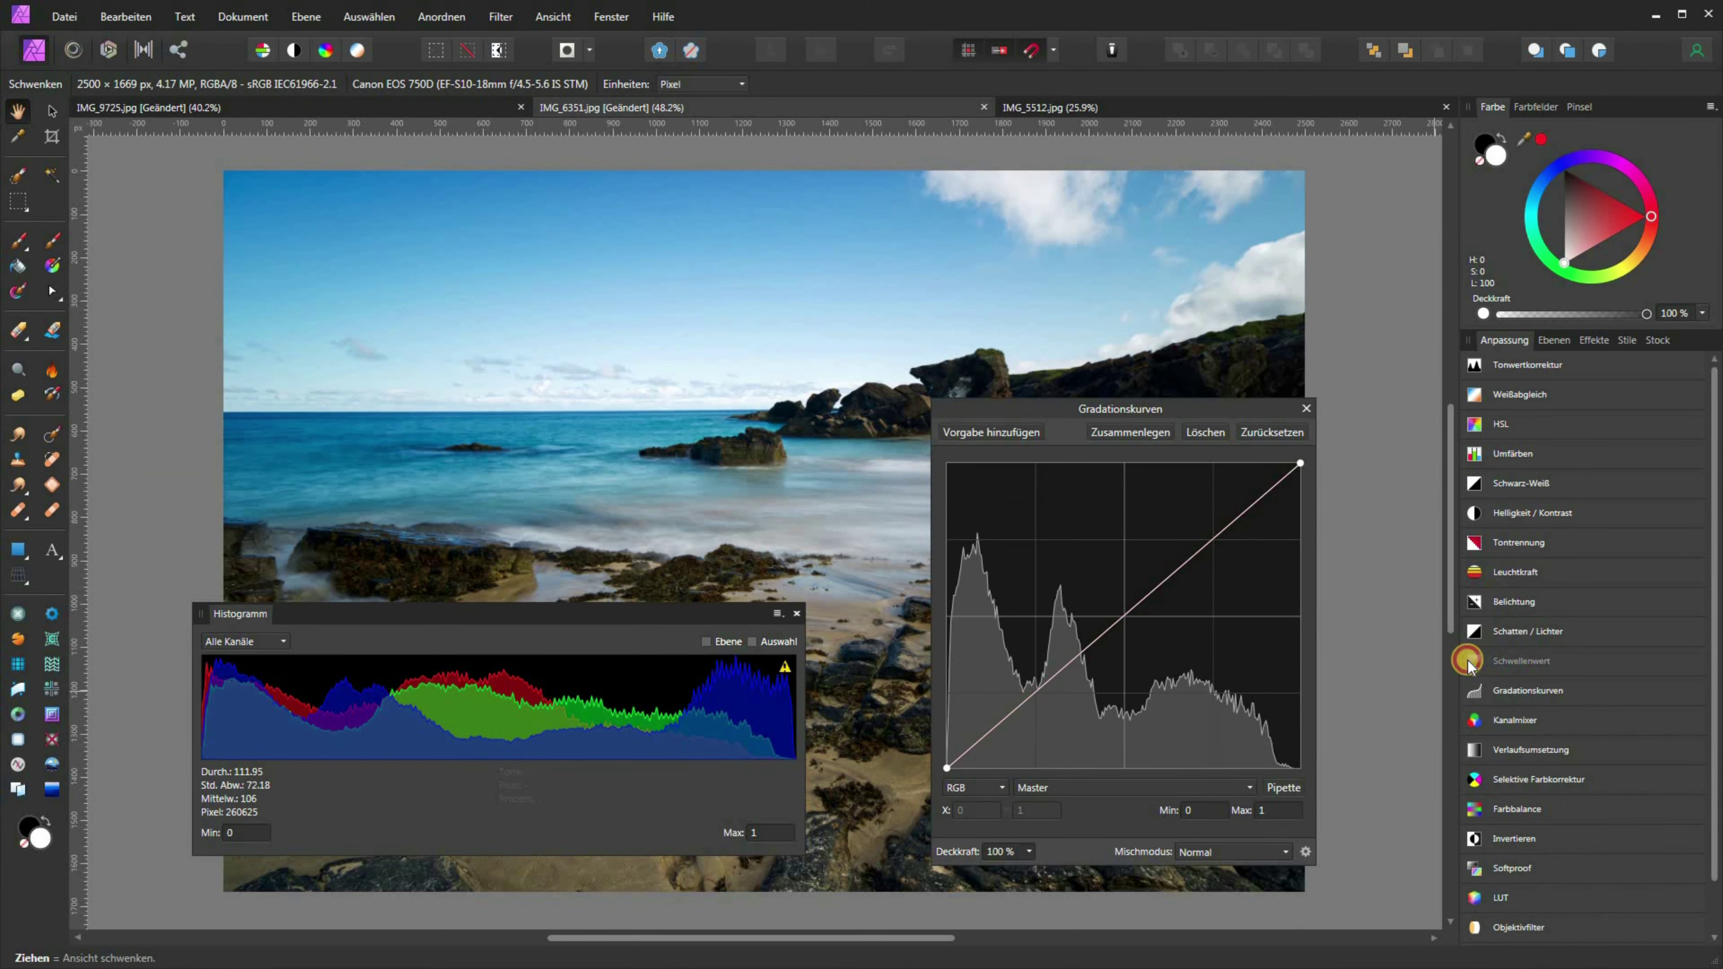
click(1484, 700)
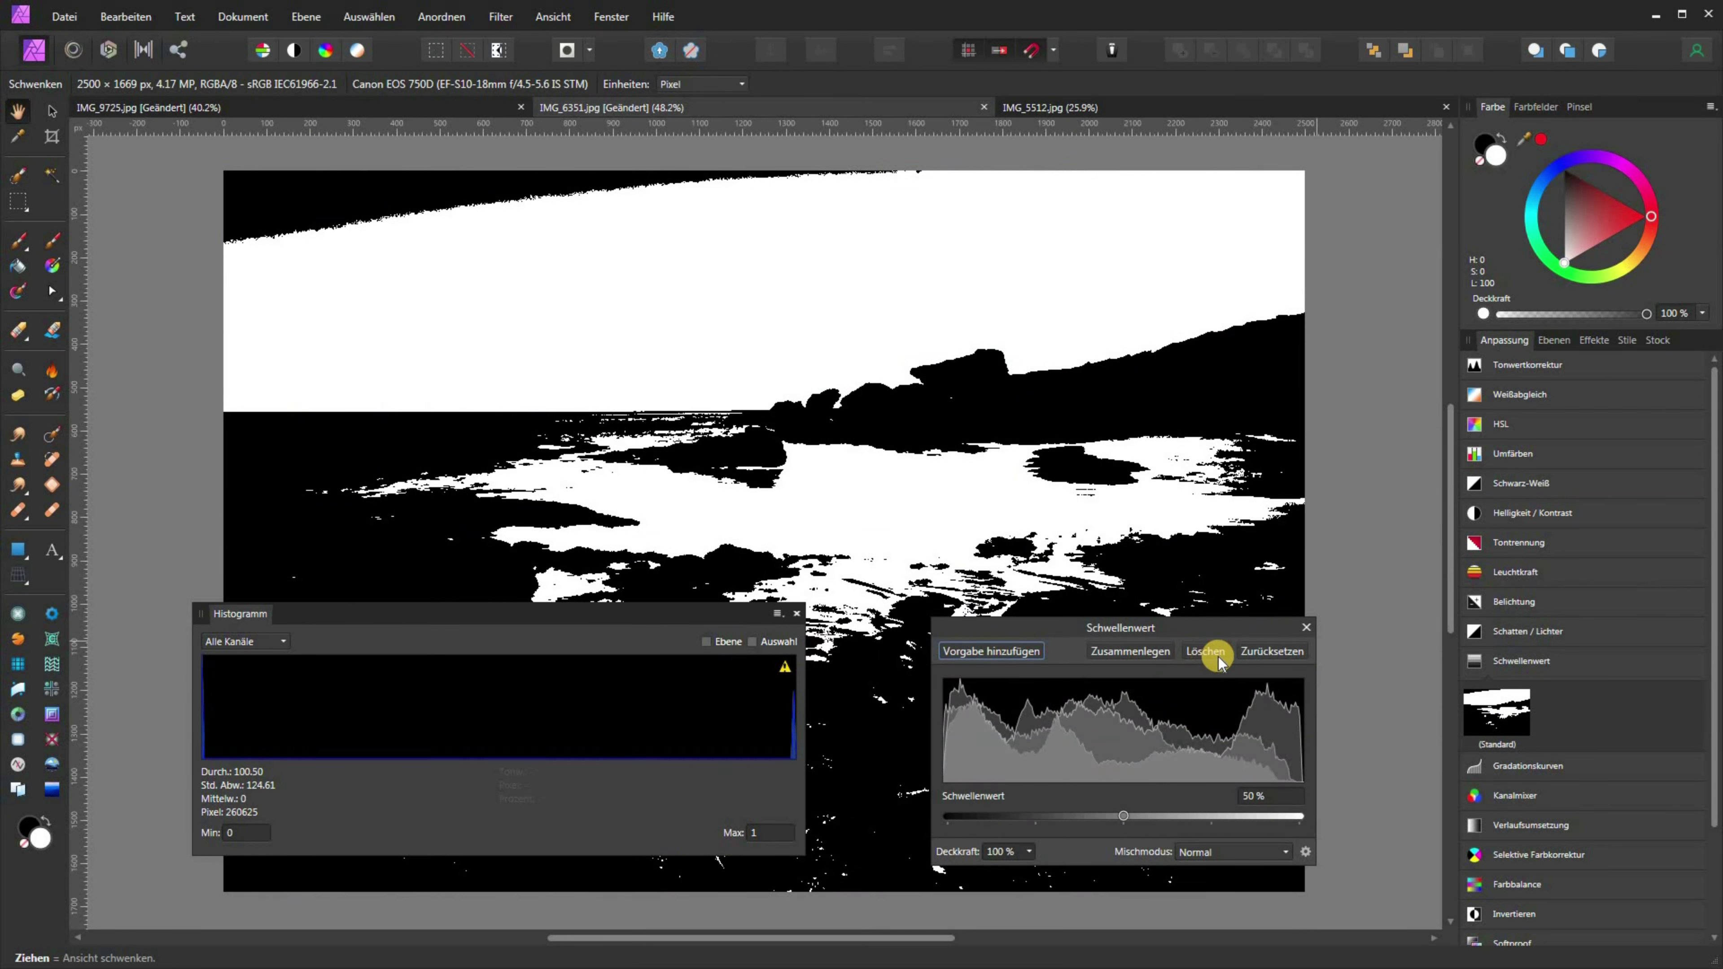
click(1208, 651)
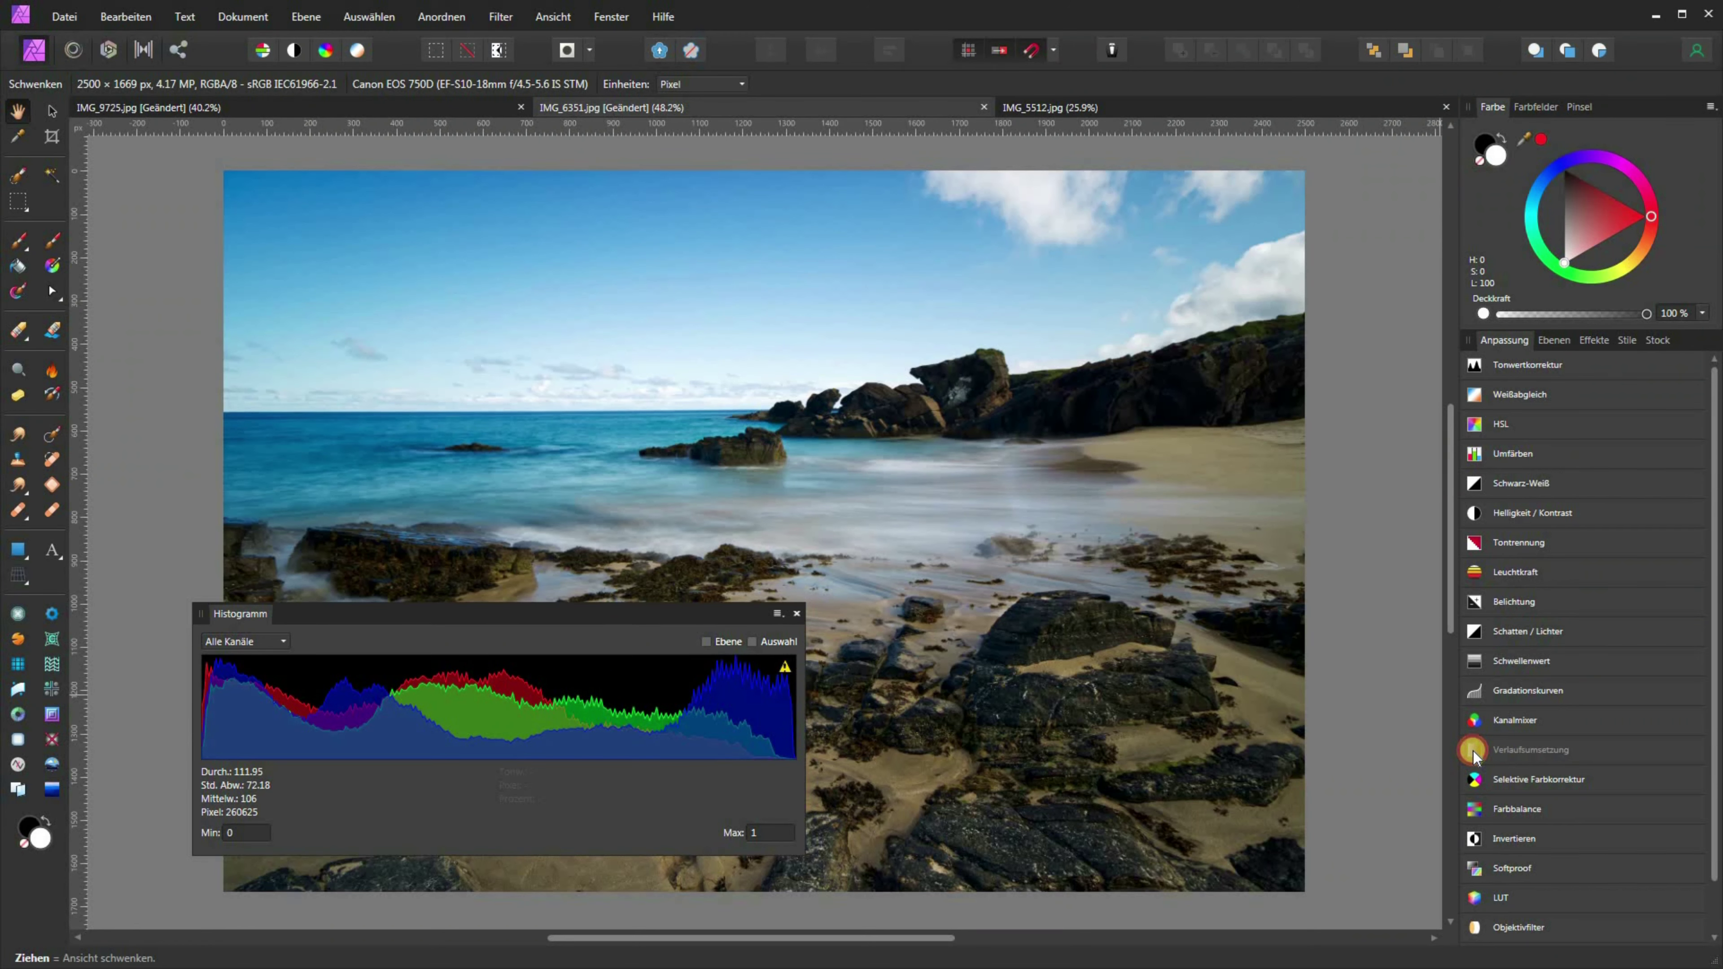
Try the Grau Overlay gradient map preset (Verlaufsumsetzung) on the beach photo to see its effect on the histogram
click(1476, 748)
scroll(1560, 761, down, 2)
click(1574, 661)
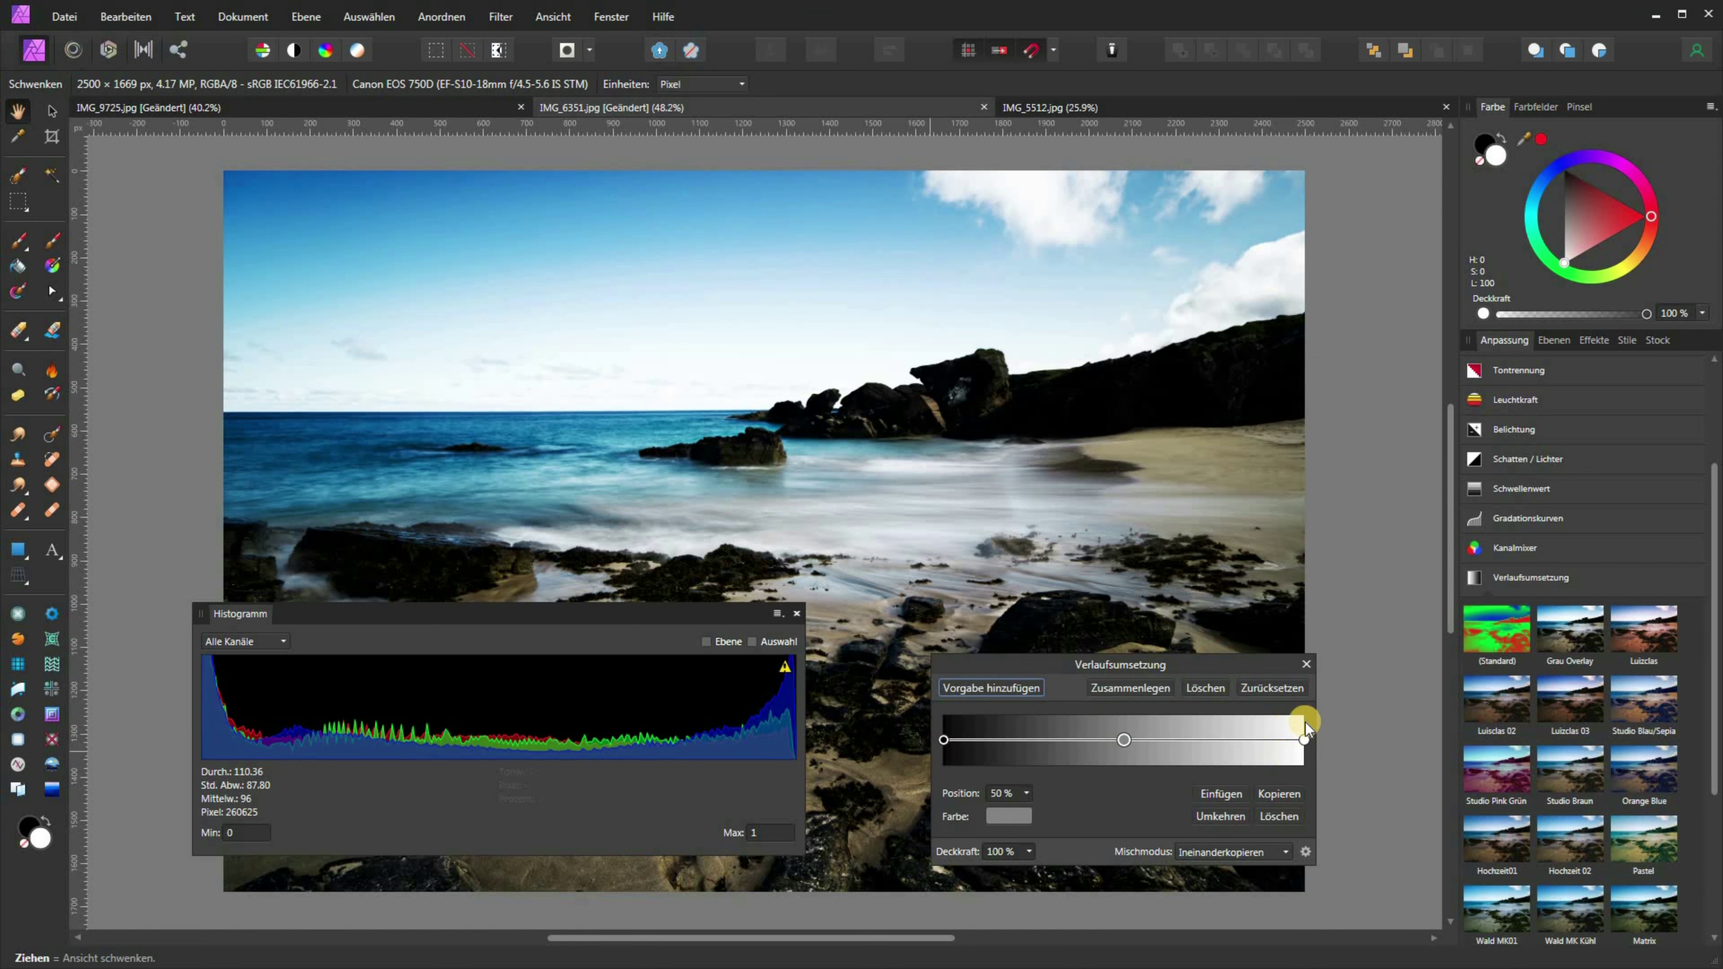
scroll(1530, 747, down, 2)
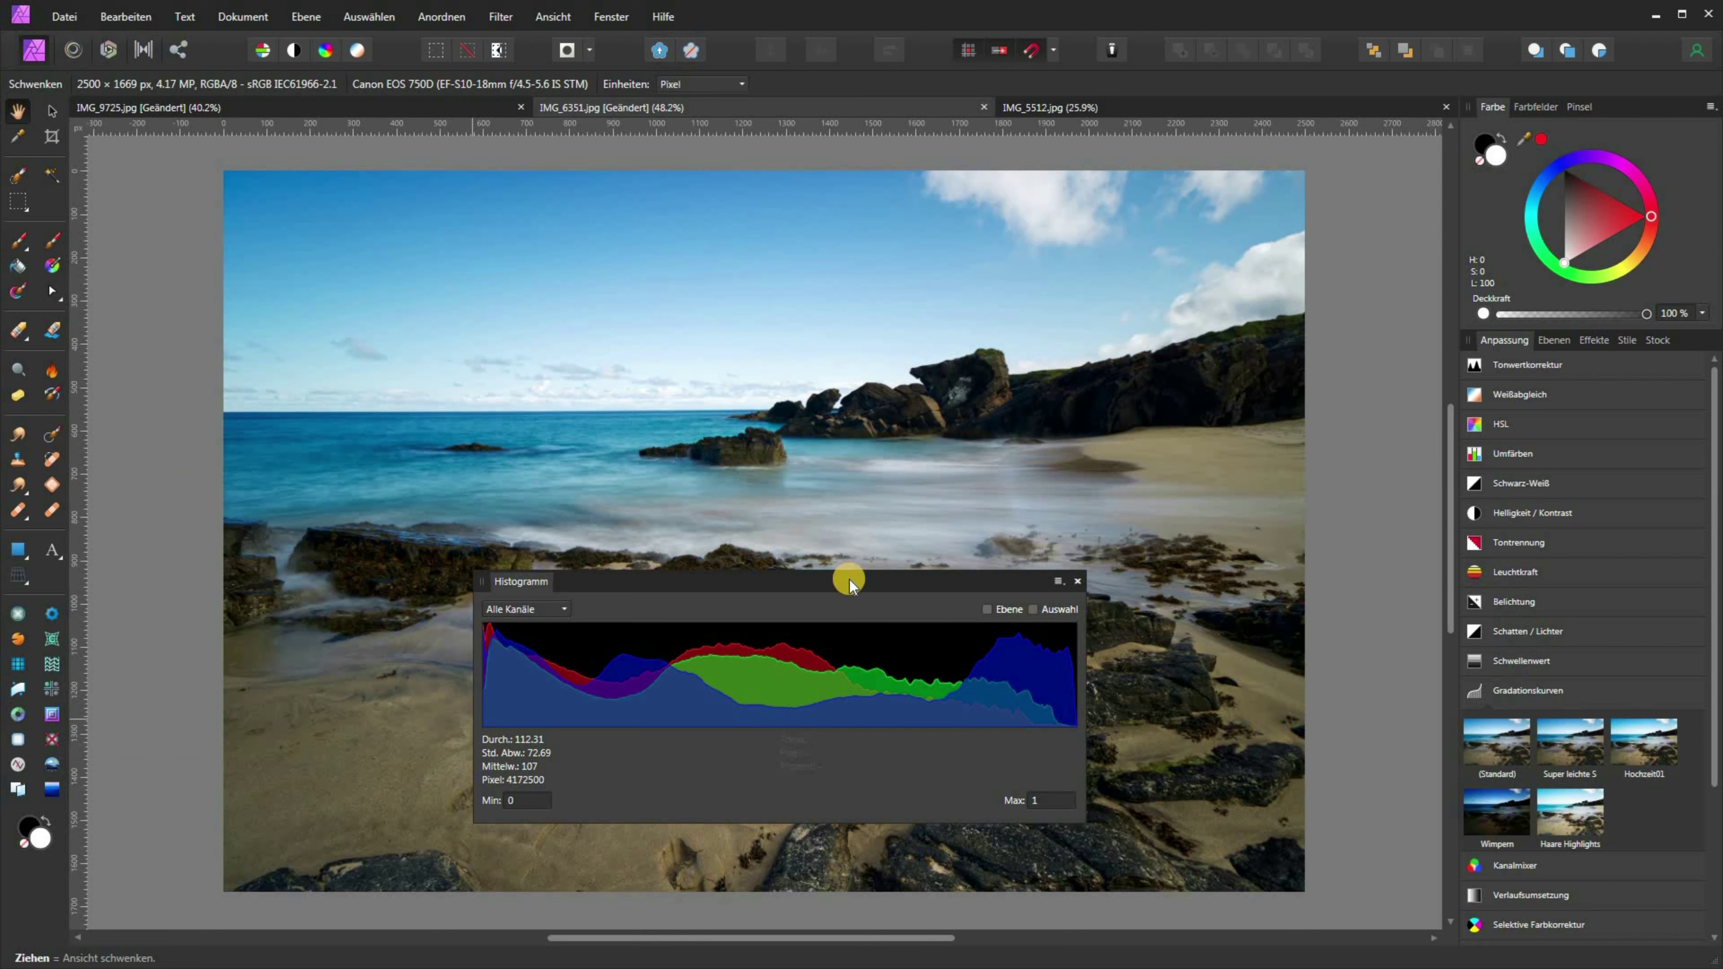
Switch to the robin photo IMG_5512.jpg, examine its histogram and refresh it, keeping the Histogramm panel clear of the bird
drag(849, 581, 409, 685)
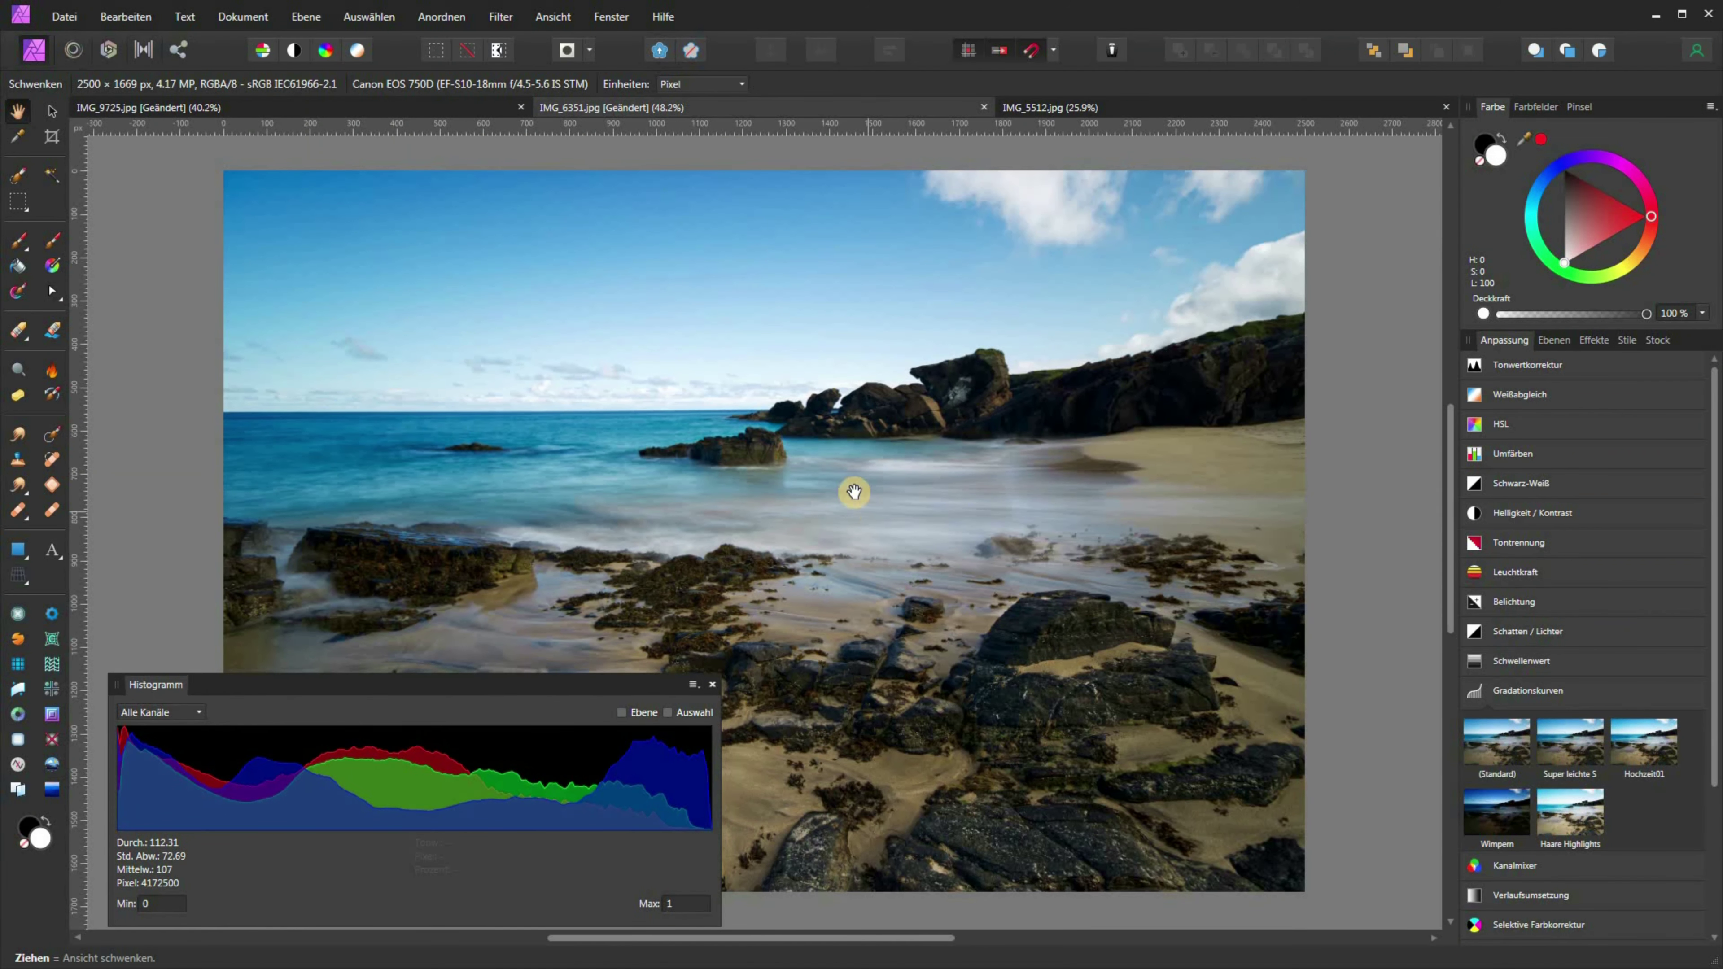
click(1178, 109)
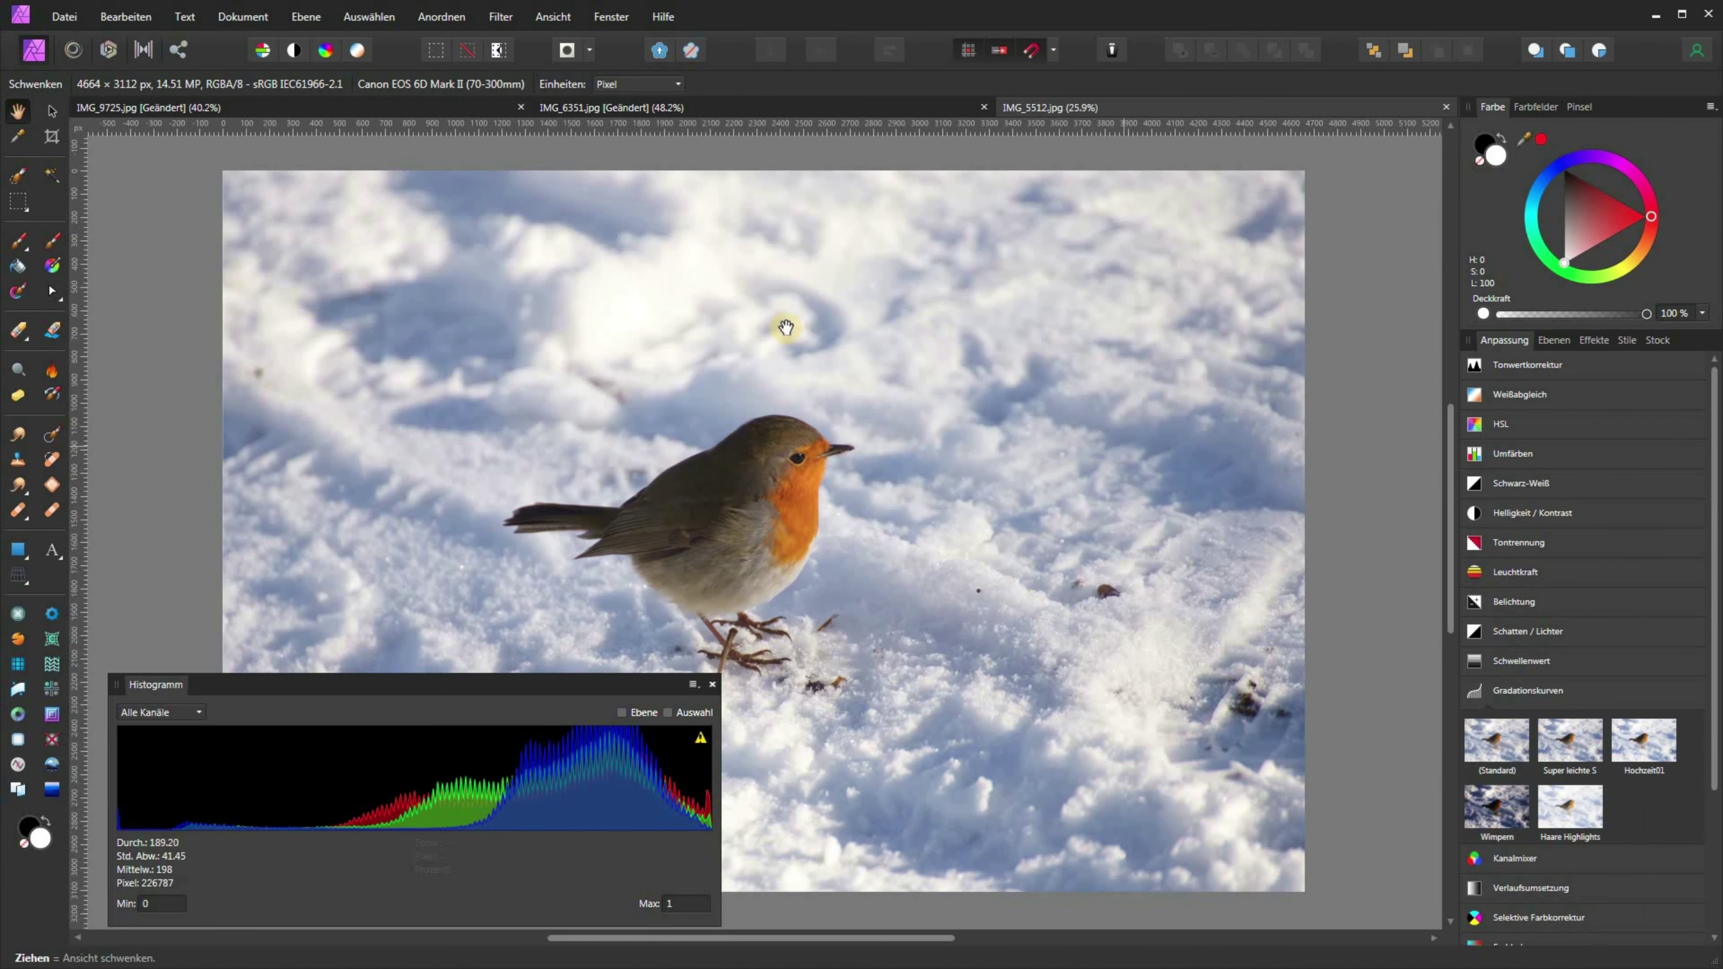
mouse_move(601, 779)
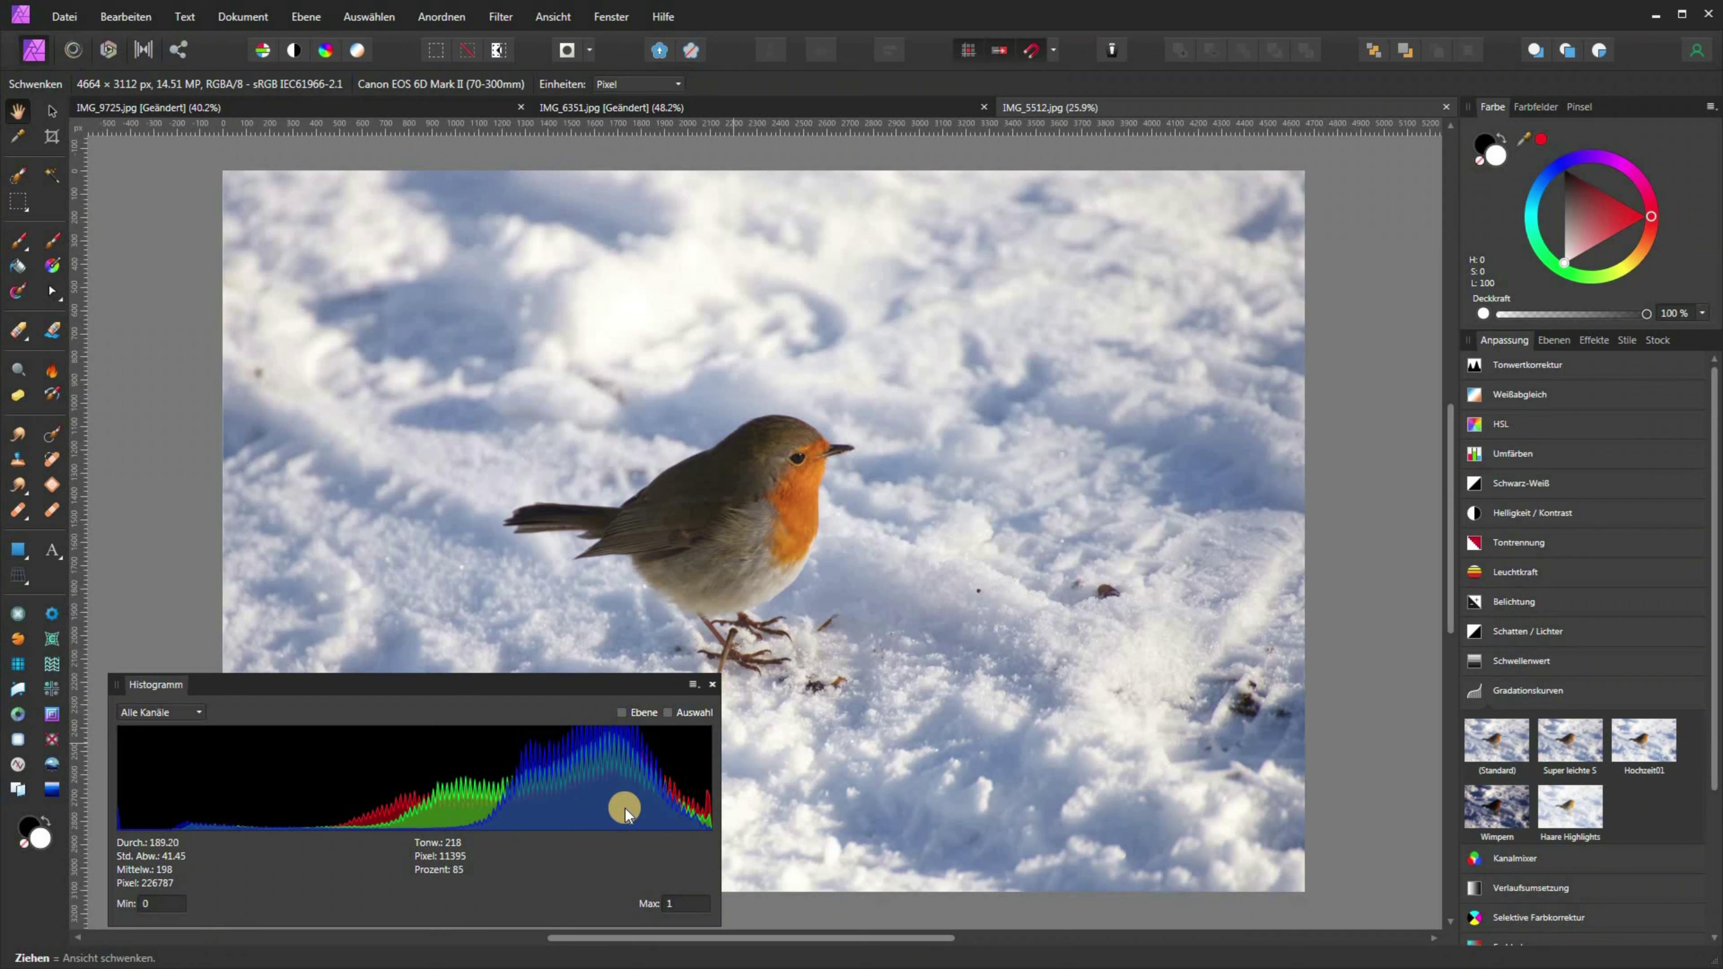
click(635, 785)
drag(619, 687, 507, 692)
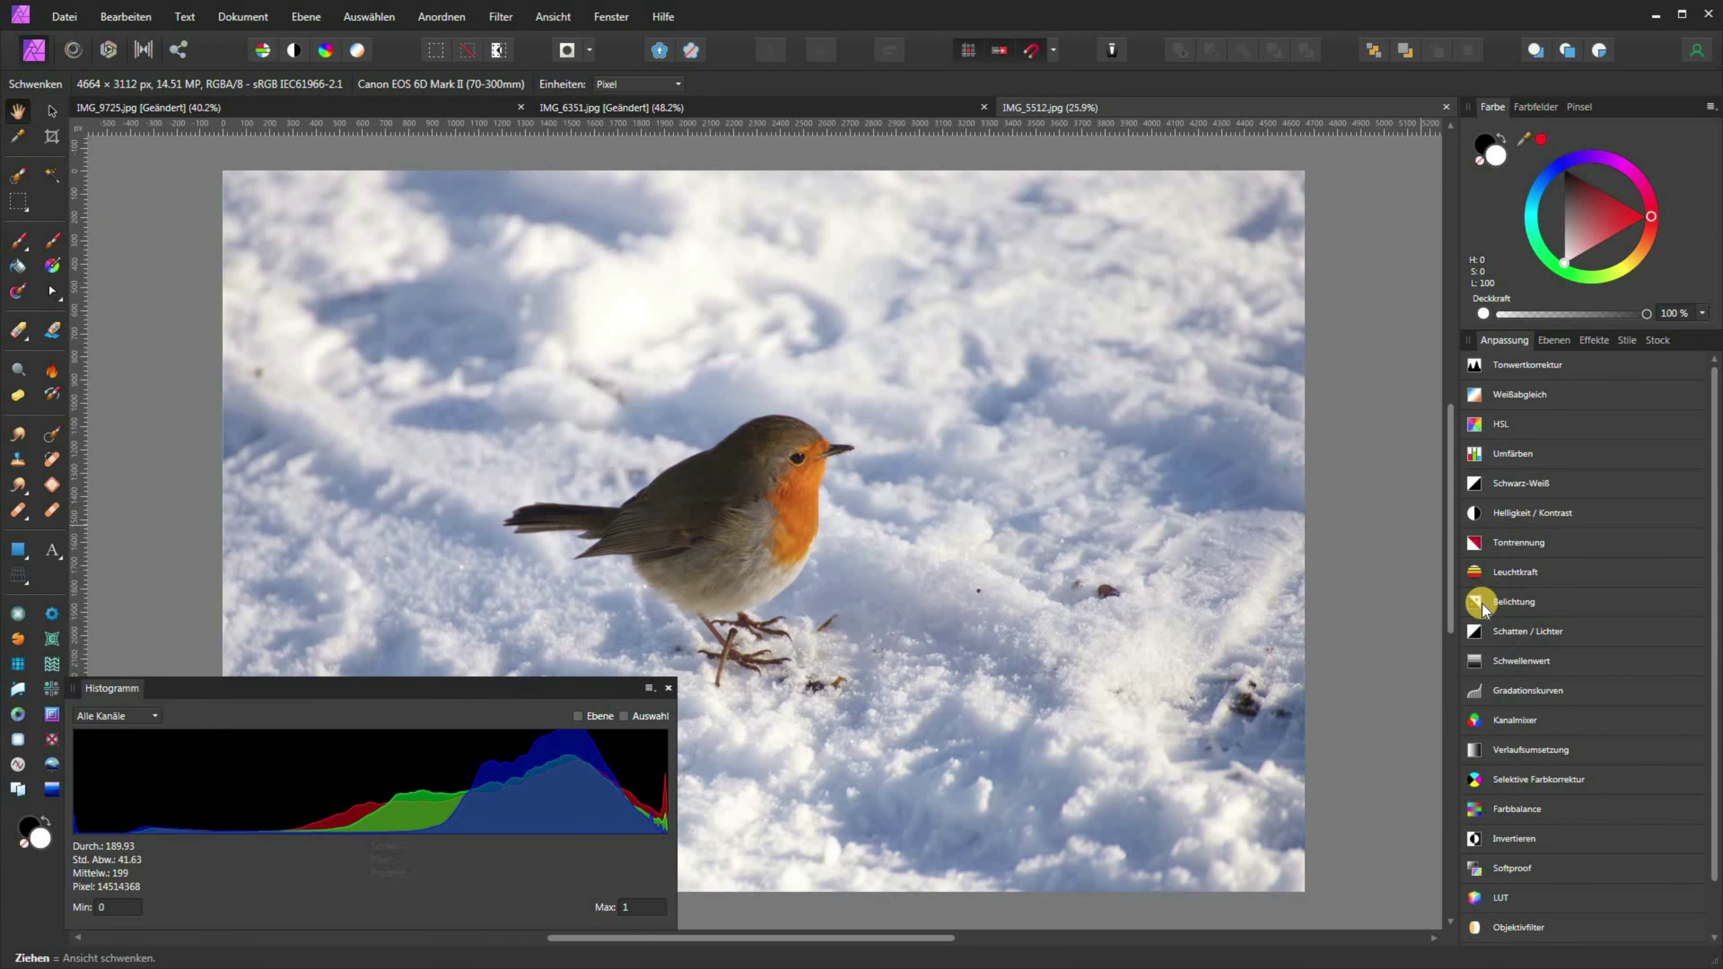
Try an Exposure adjustment (Belichtung) of -1 on the robin photo and delete its adjustment layer
click(1482, 658)
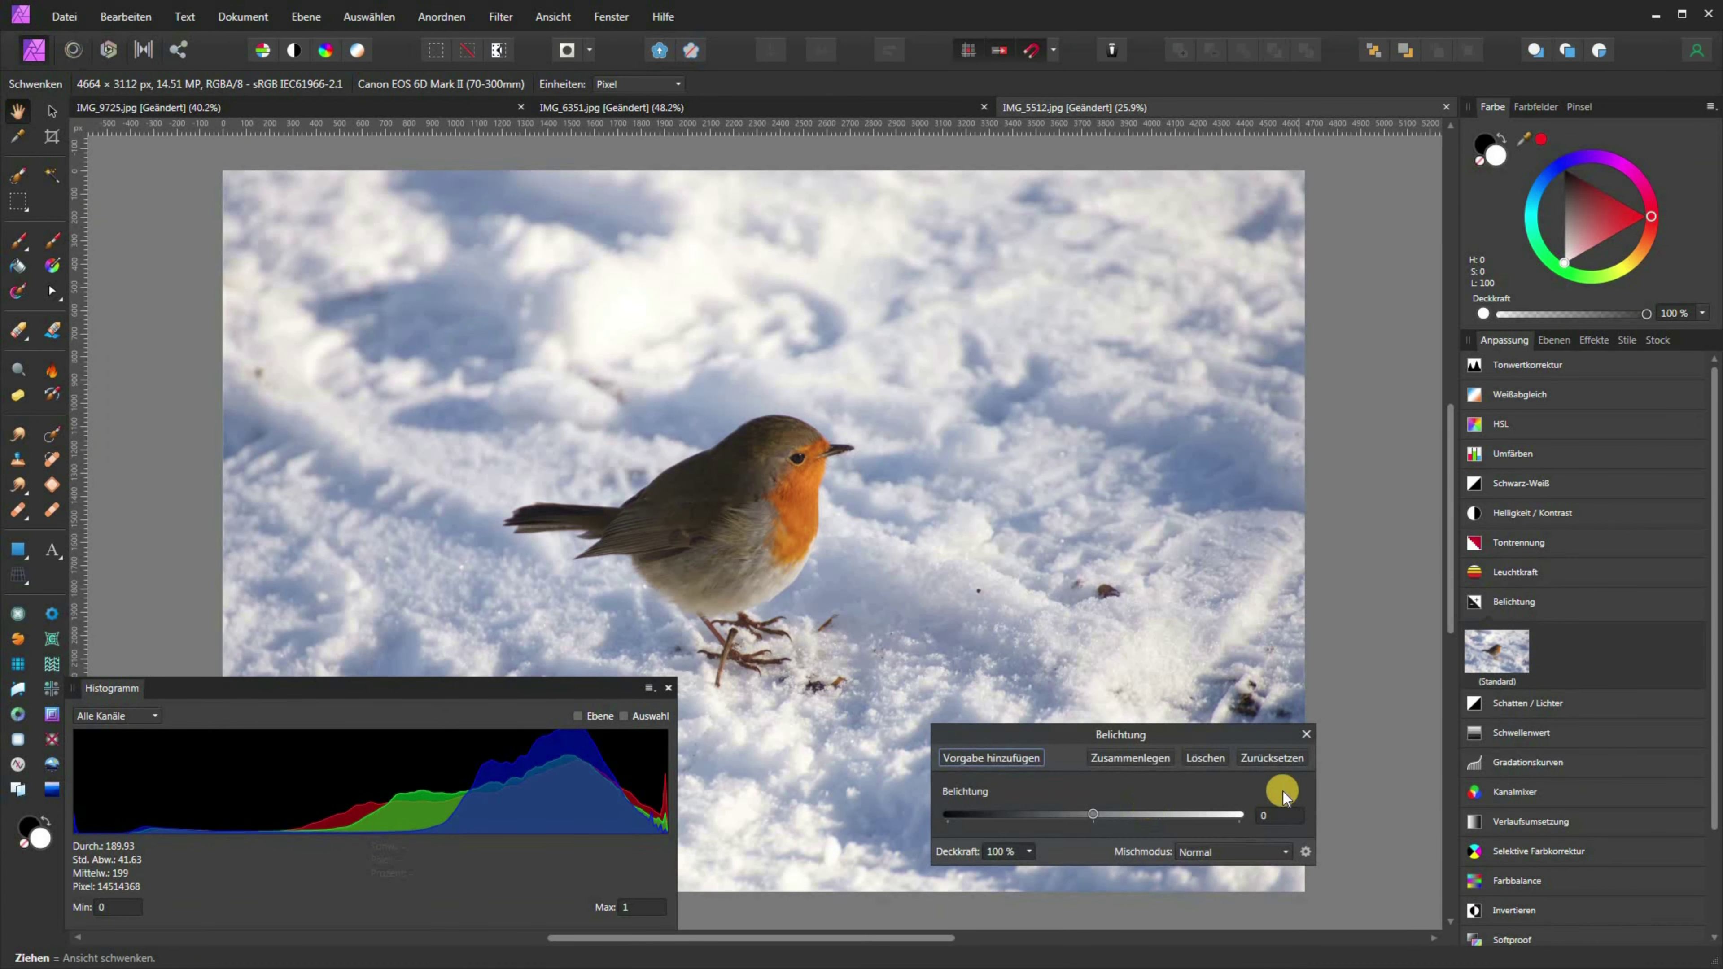
scroll(1282, 810, down, 1)
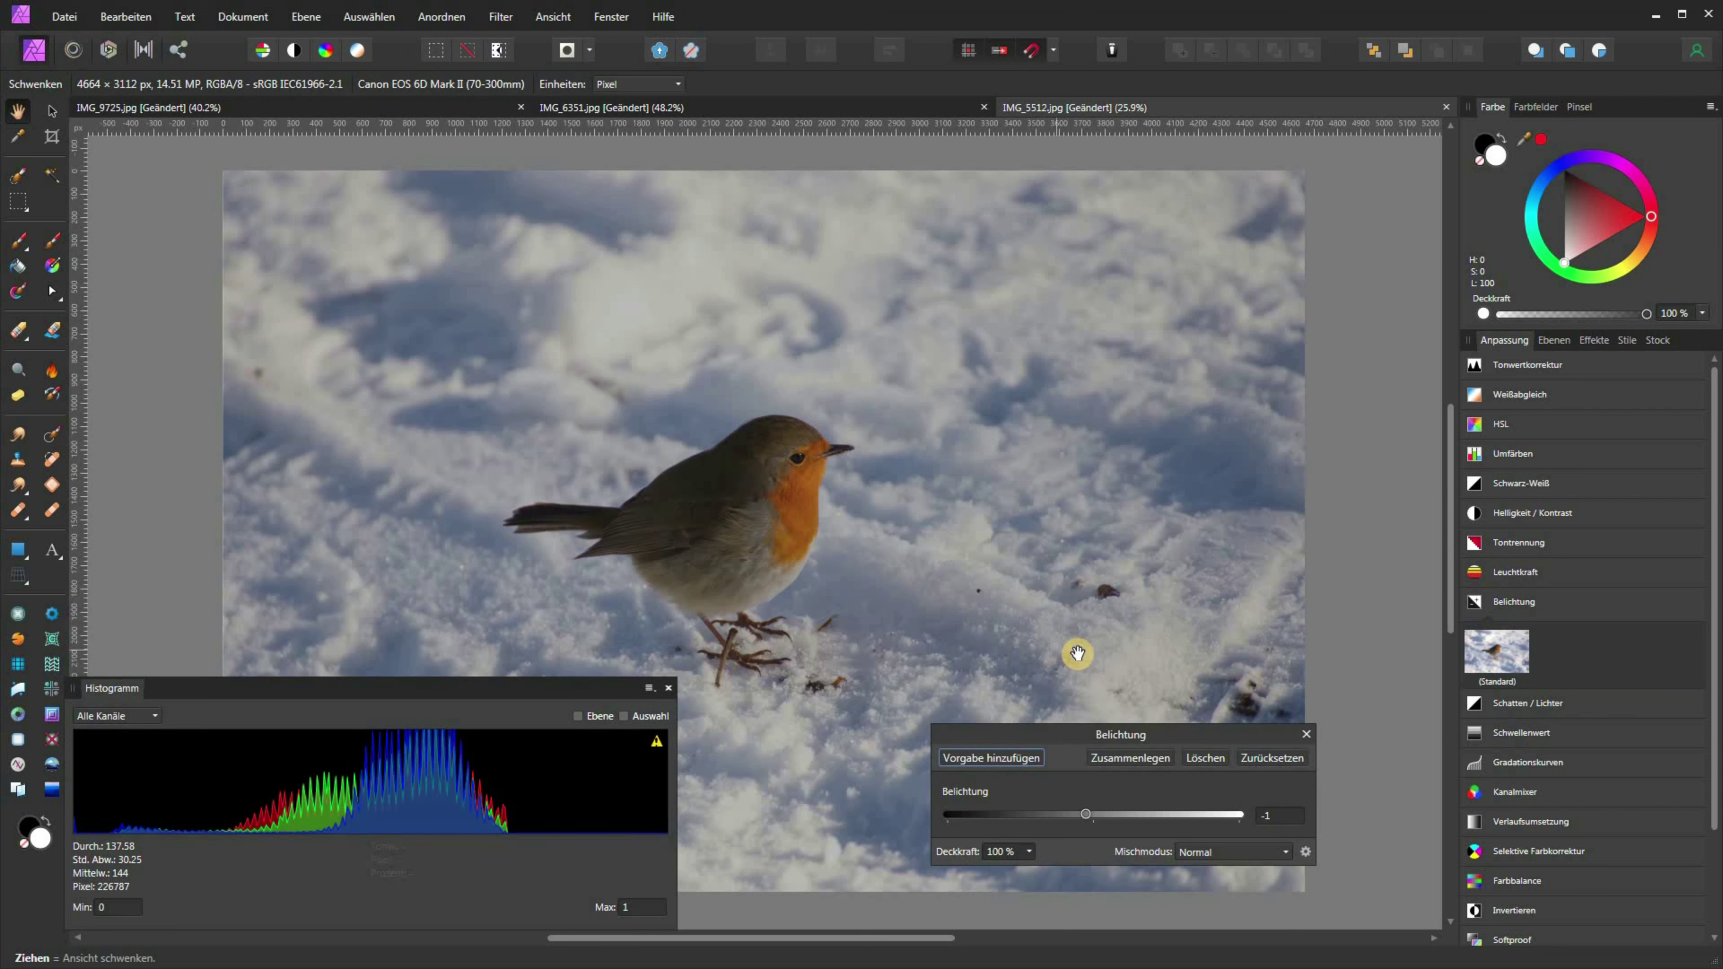
click(1306, 733)
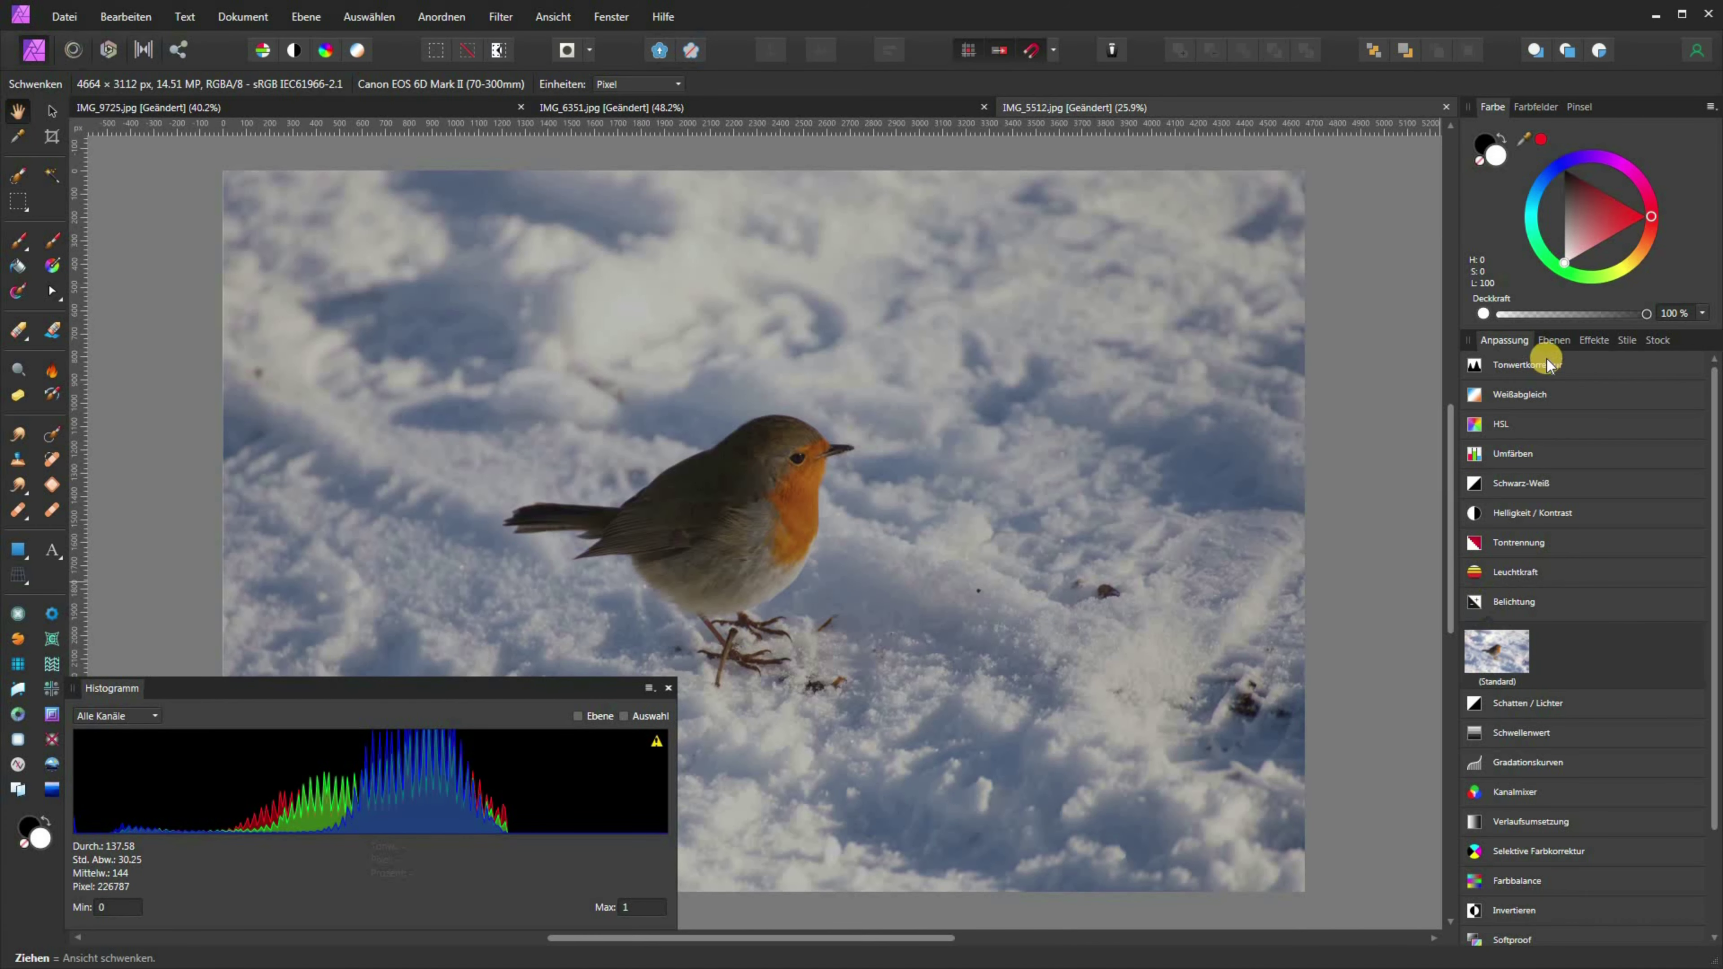
click(1553, 340)
key(Delete)
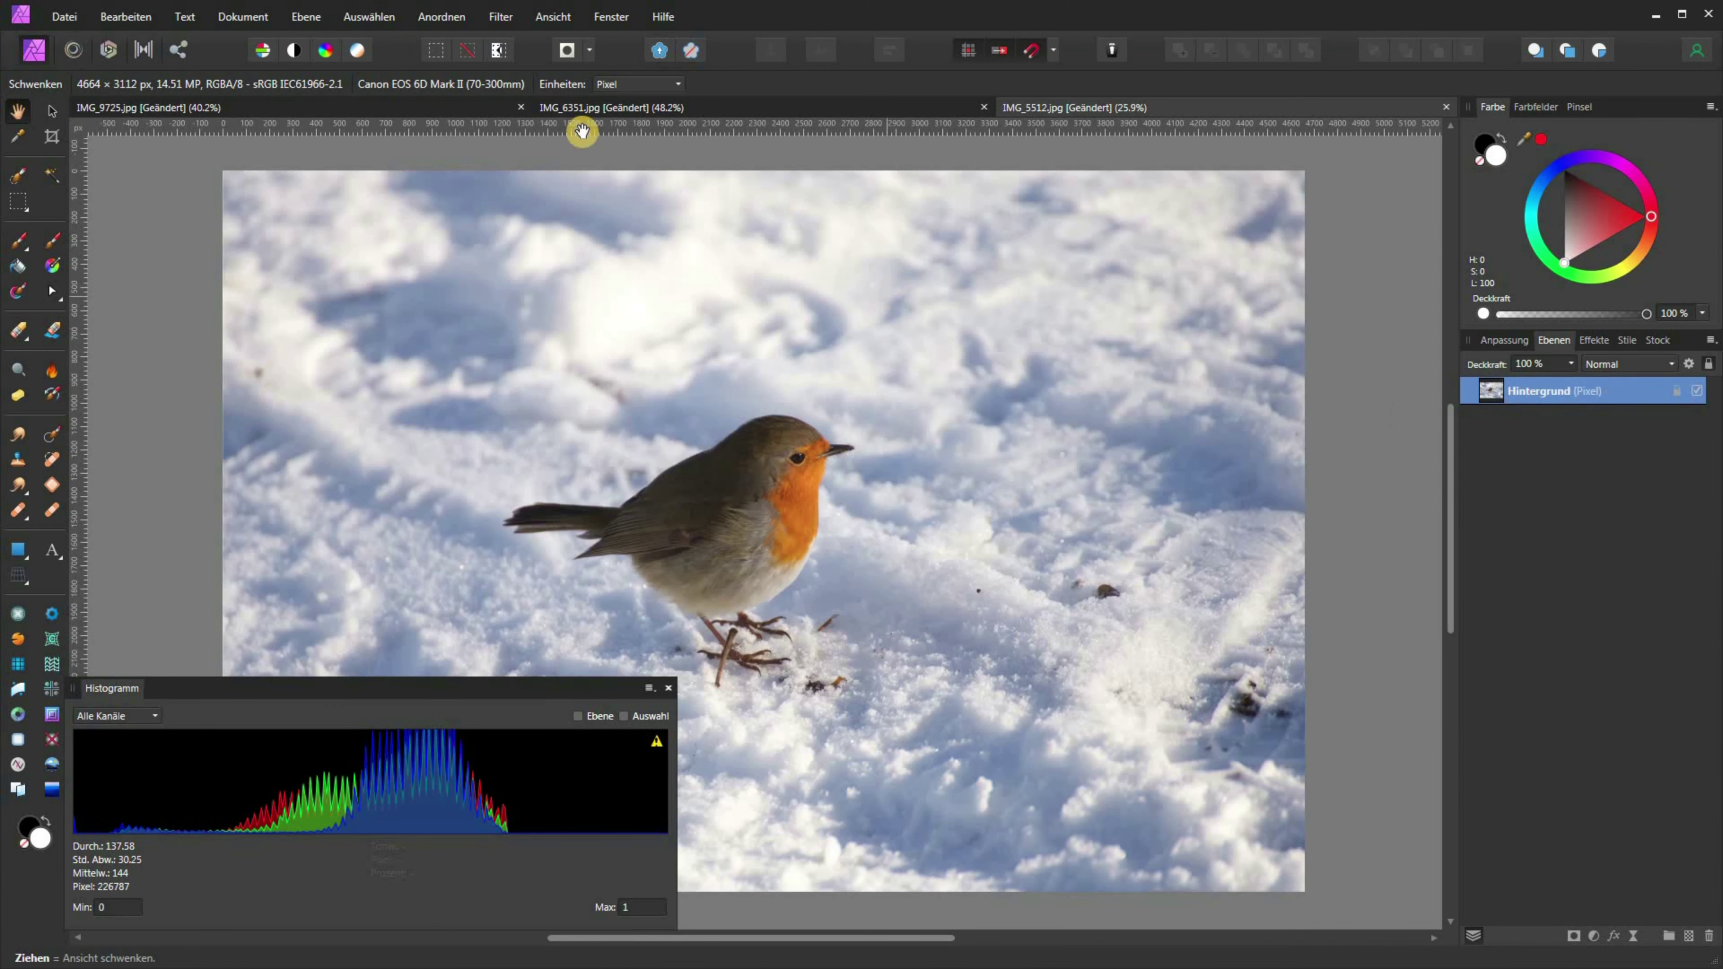
In the night-sky photo IMG_9725.jpg, add a Levels adjustment (Tonwertkorrektur) with the white level at 32 % and show its layer
click(414, 105)
mouse_move(622, 789)
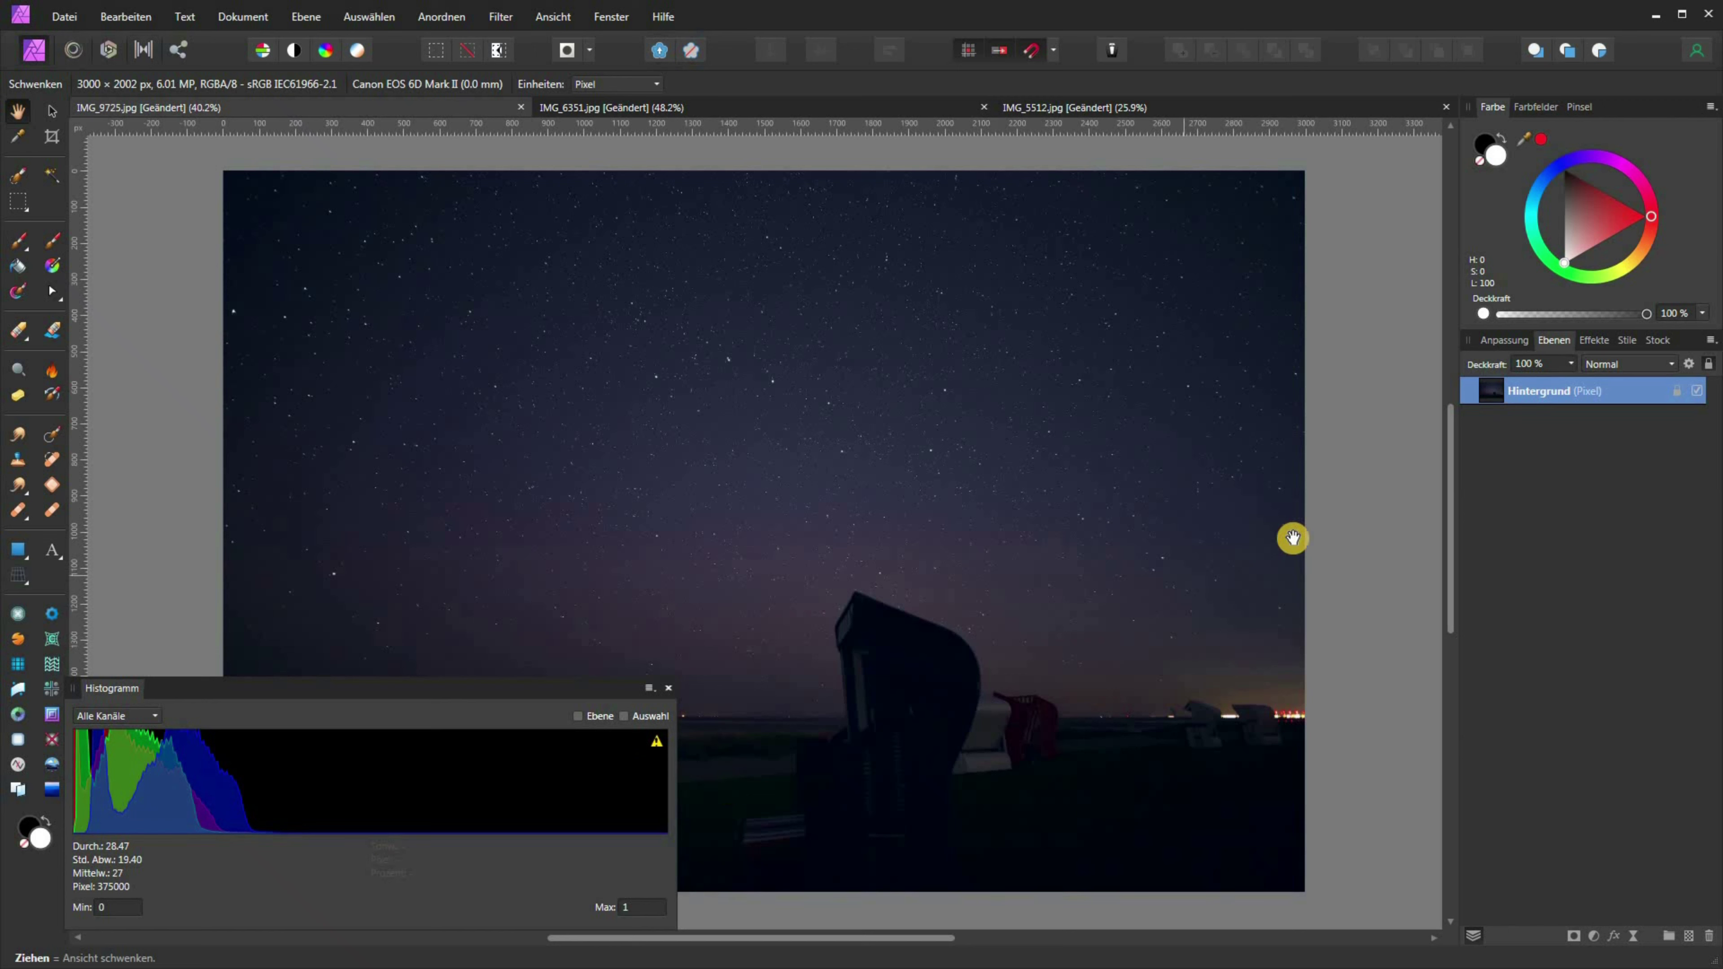
click(1512, 340)
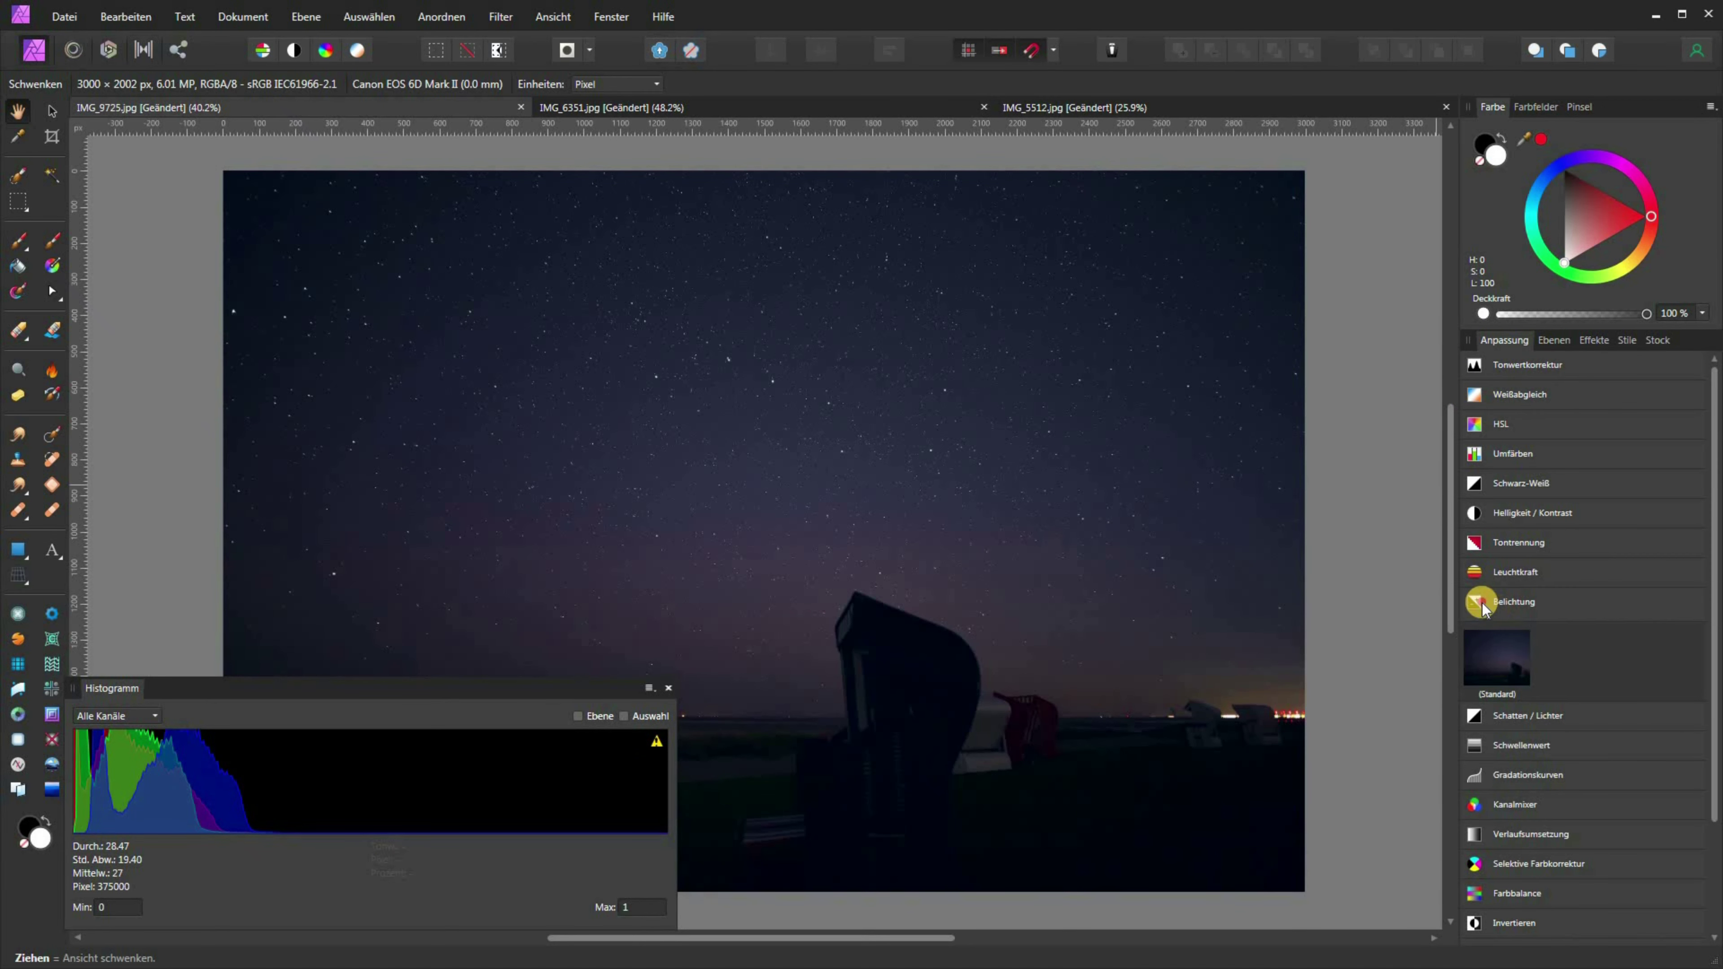
click(1497, 417)
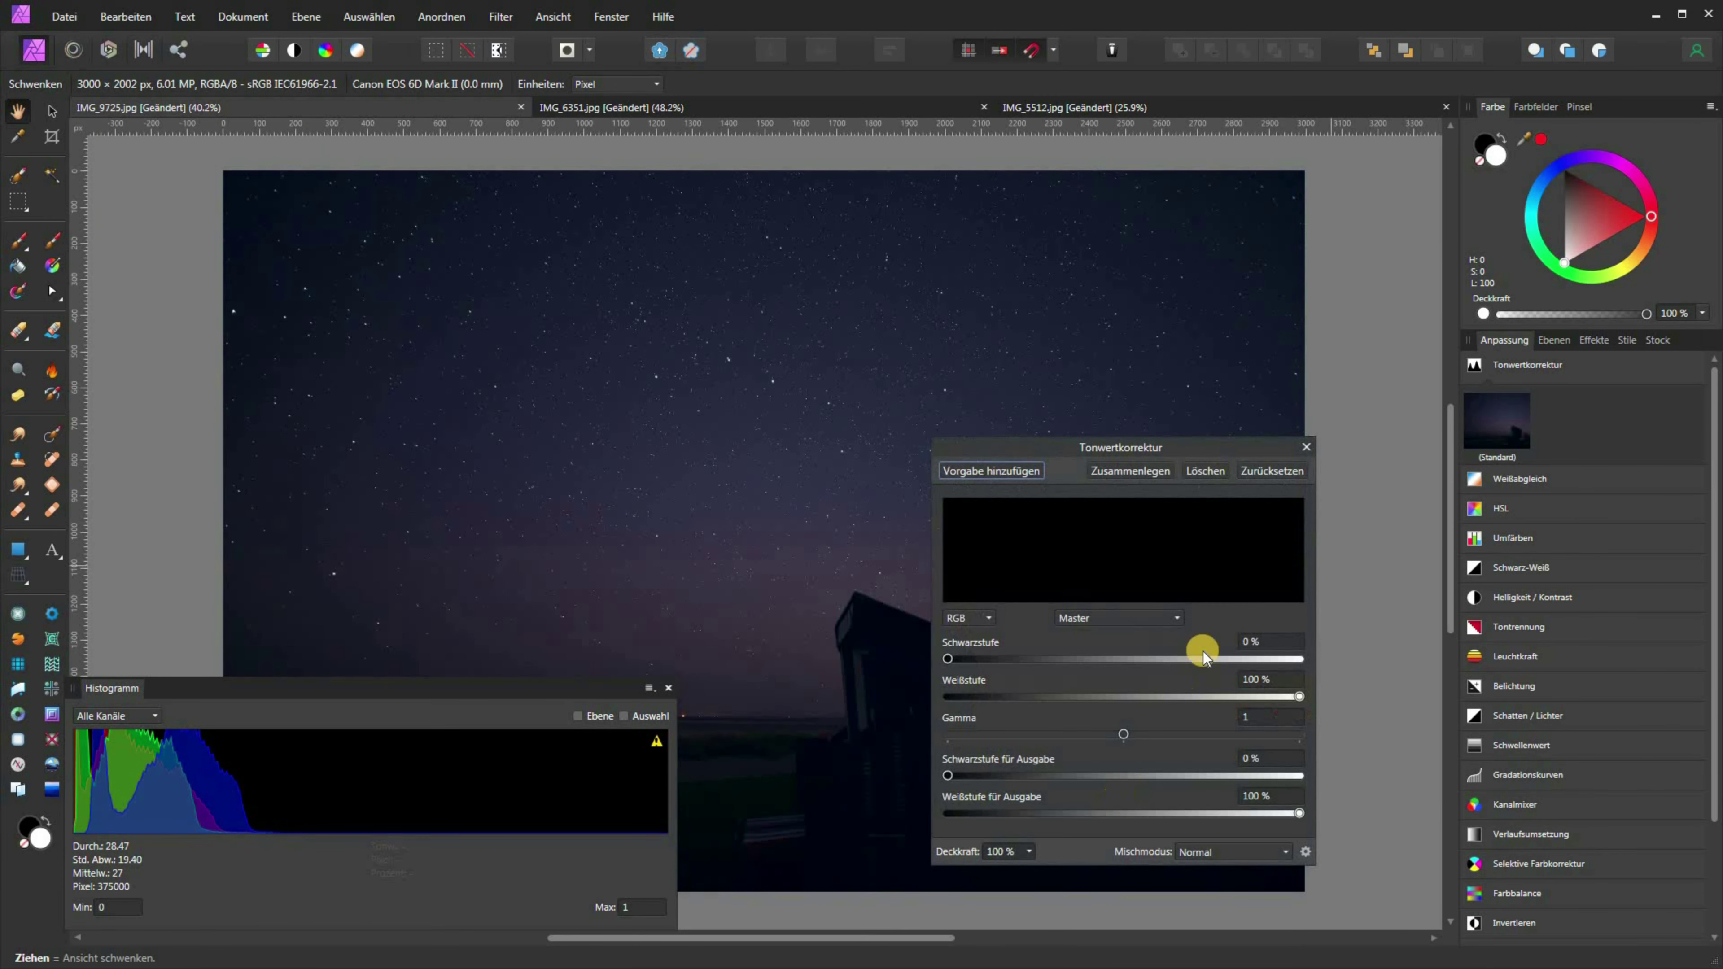
drag(1300, 697, 1061, 699)
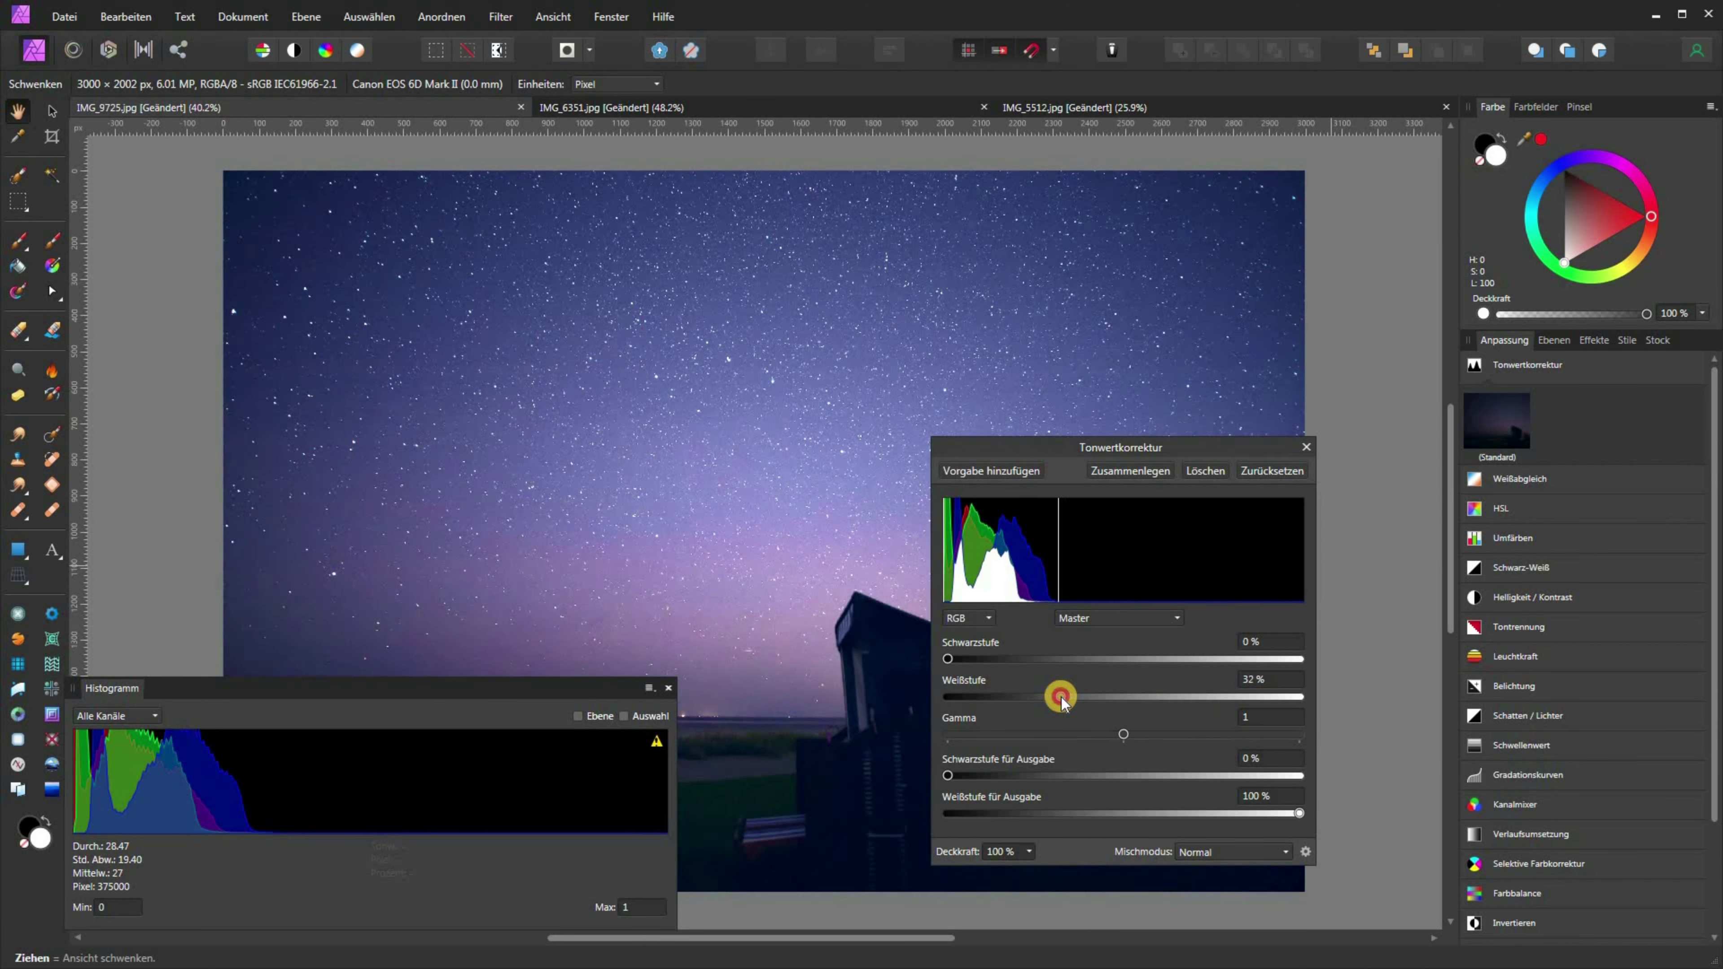
click(1306, 447)
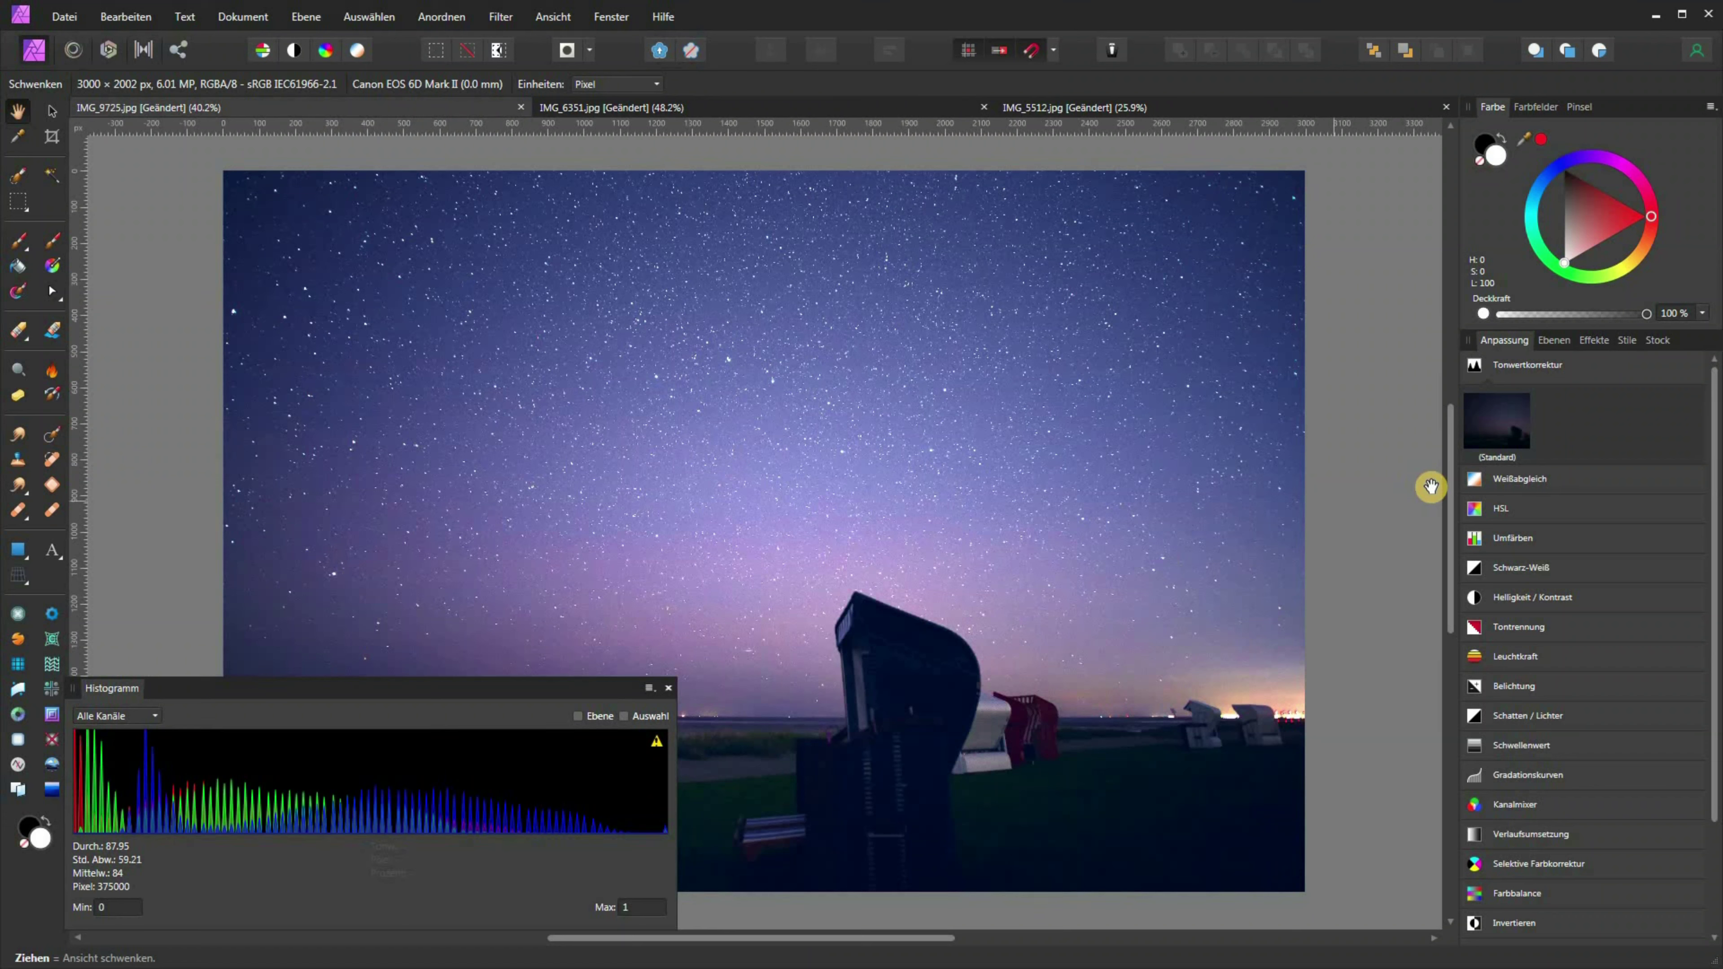
click(1550, 341)
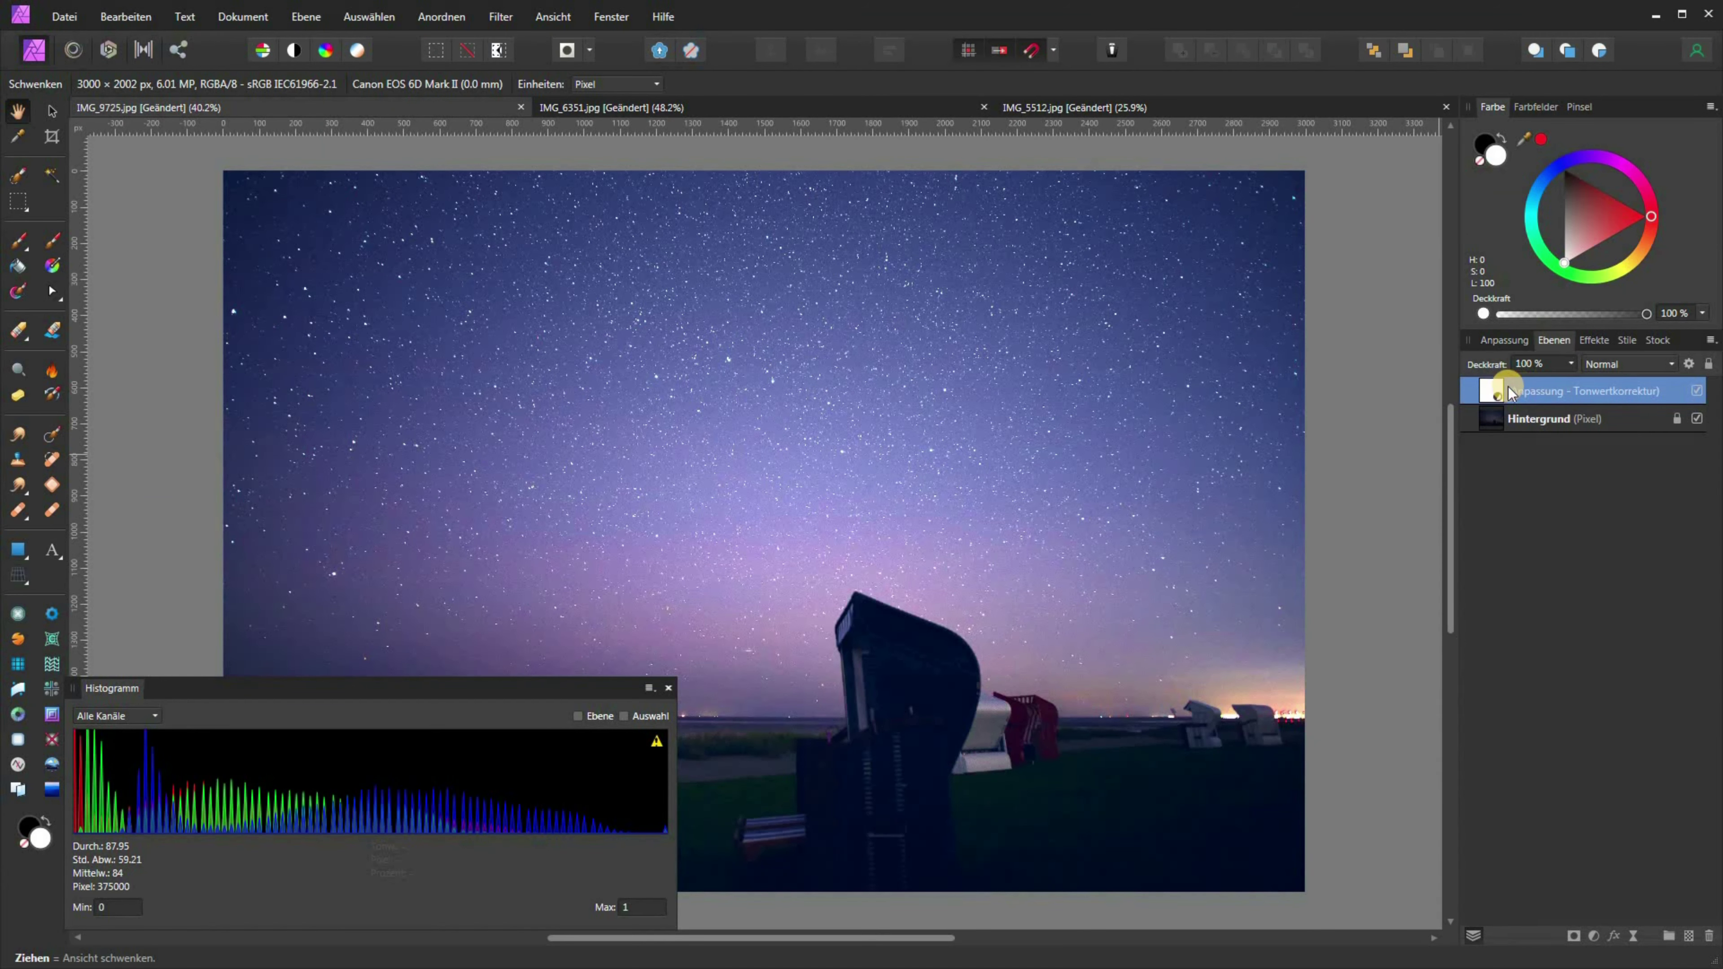